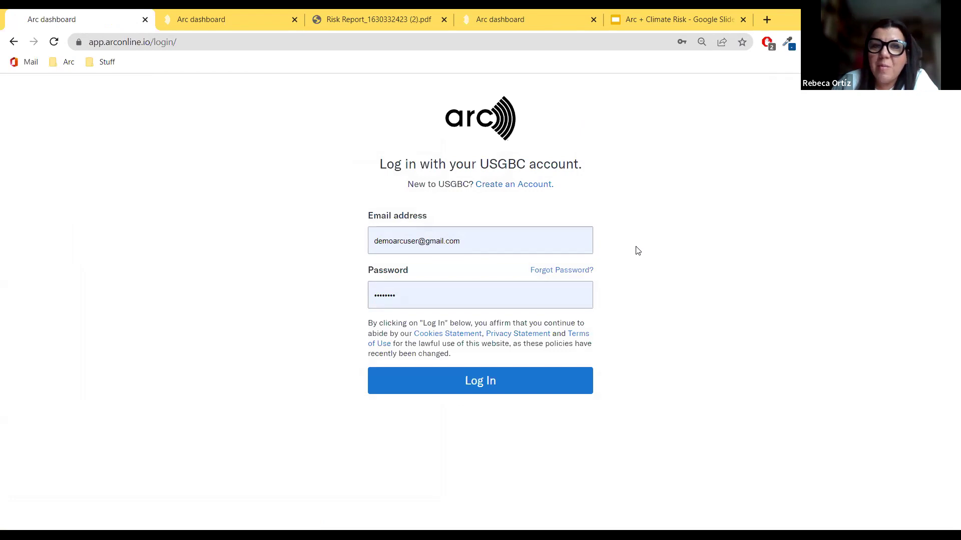
Step: Log in with the prefilled account and find the Arc Scoring Demonstration Project by searching for "demonstrat", opening its overview
{"action": "left_click", "coordinate": [702, 201]}
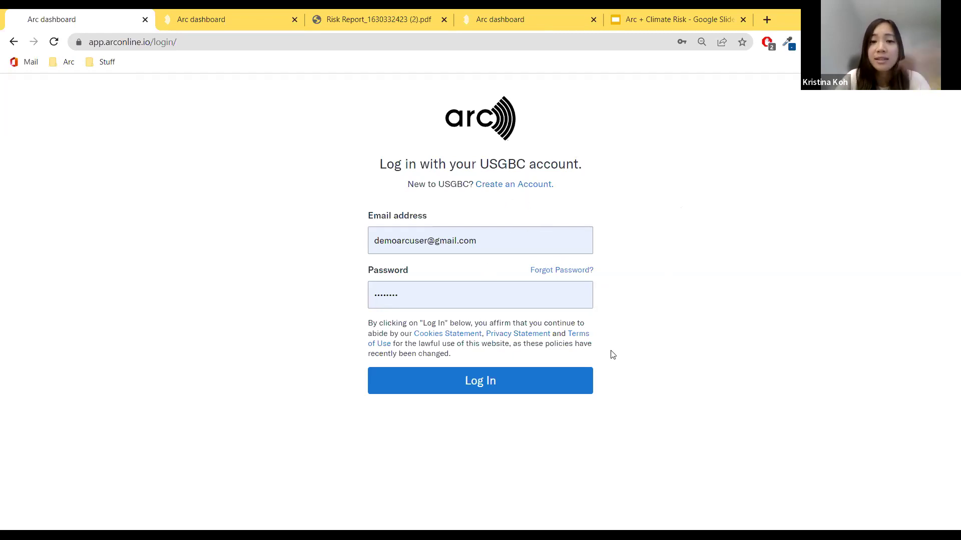
{"action": "left_click", "coordinate": [550, 373]}
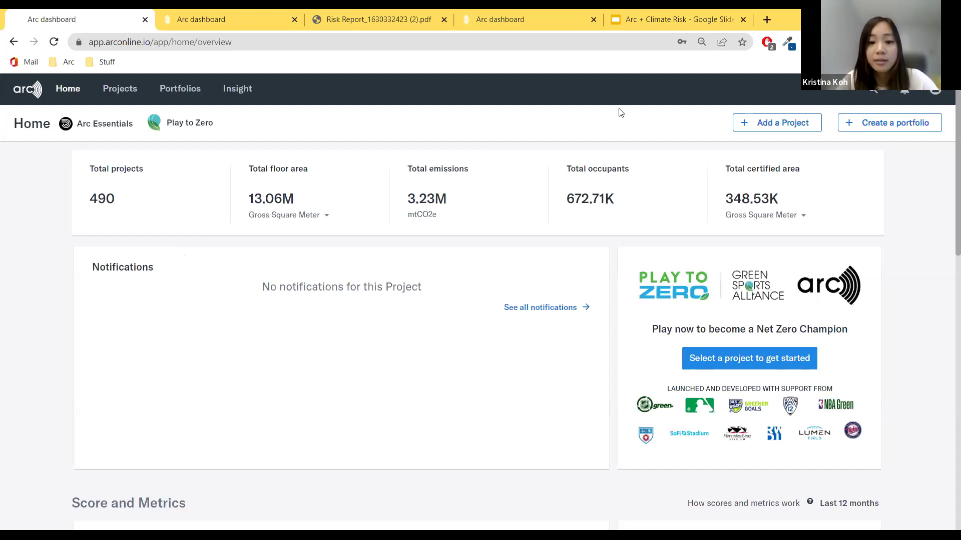
{"action": "left_click", "coordinate": [485, 232]}
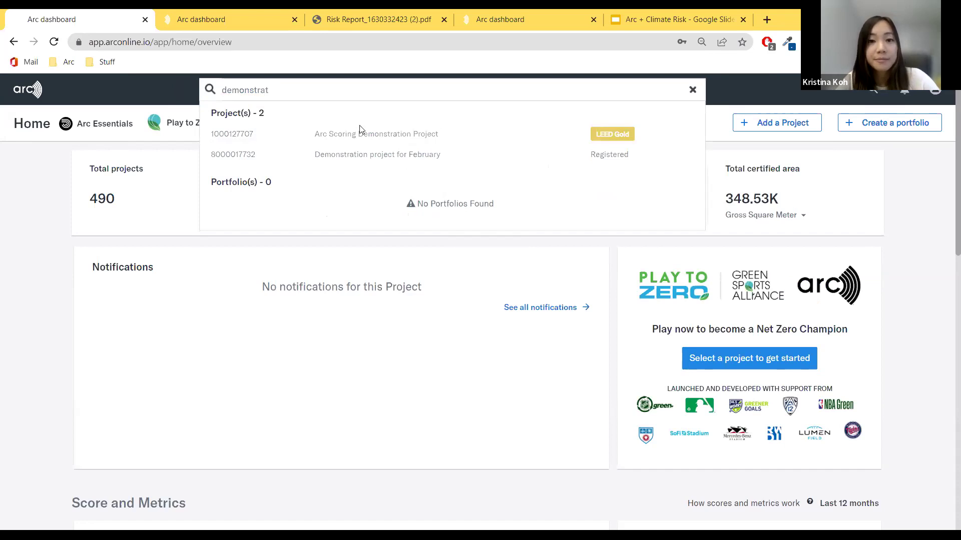
{"action": "left_click", "coordinate": [252, 136]}
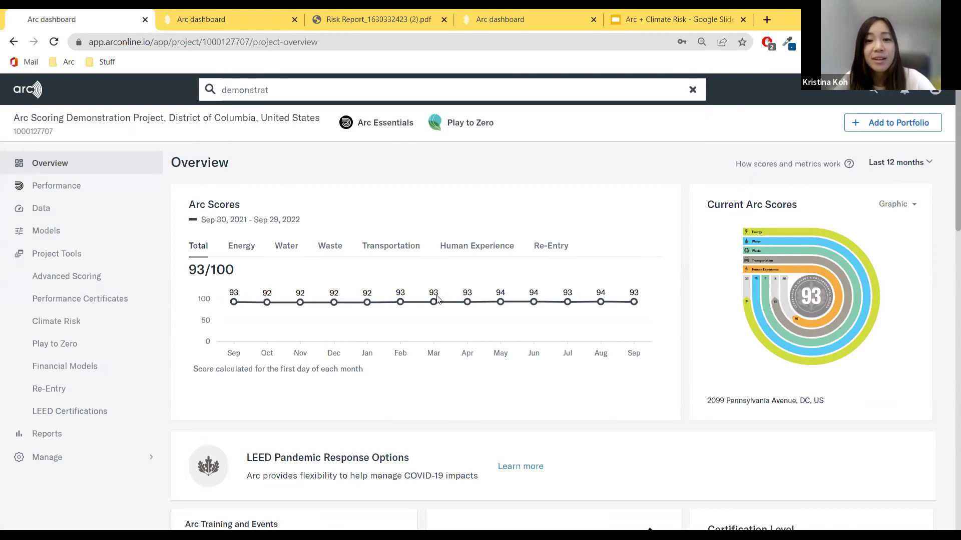
Step: Open the project's data and view the gross floor area records in Building Settings
{"action": "left_click", "coordinate": [89, 208]}
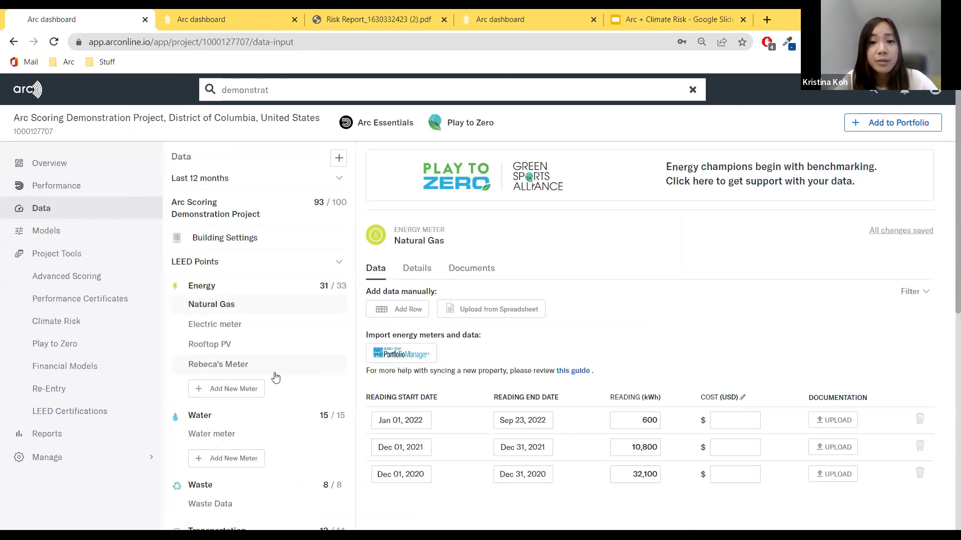
{"action": "left_click", "coordinate": [234, 243]}
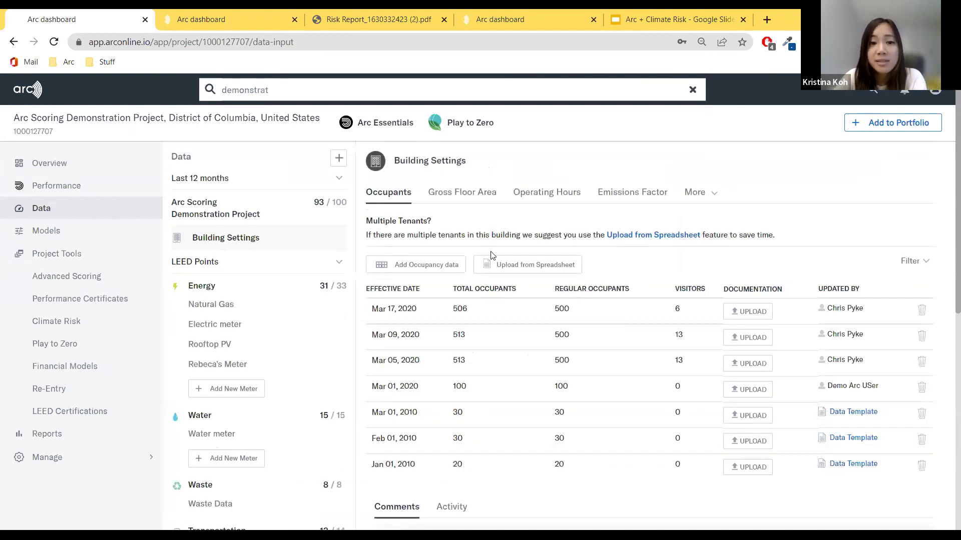
{"action": "left_click", "coordinate": [487, 196]}
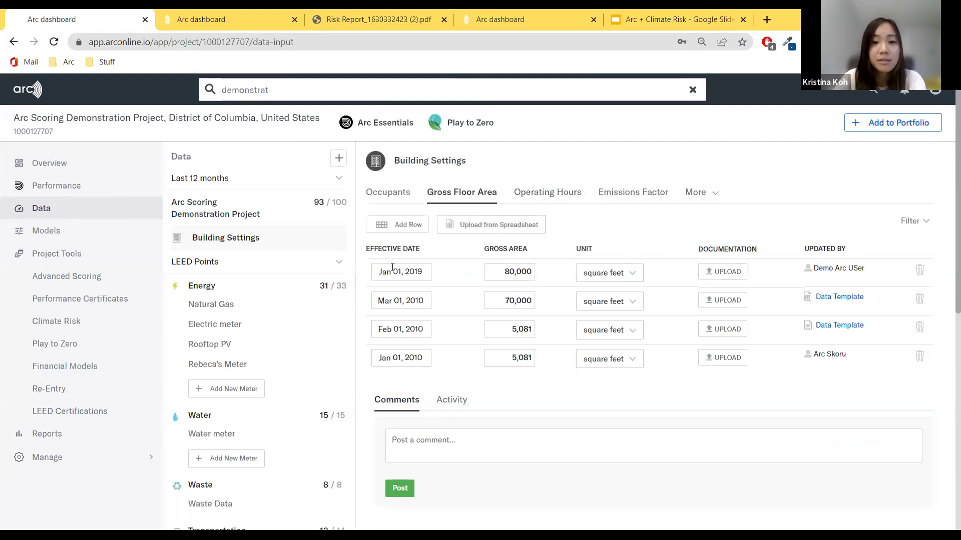
Step: View the Natural Gas meter data and look through the water, waste, transportation and human experience data categories
{"action": "left_click", "coordinate": [247, 305]}
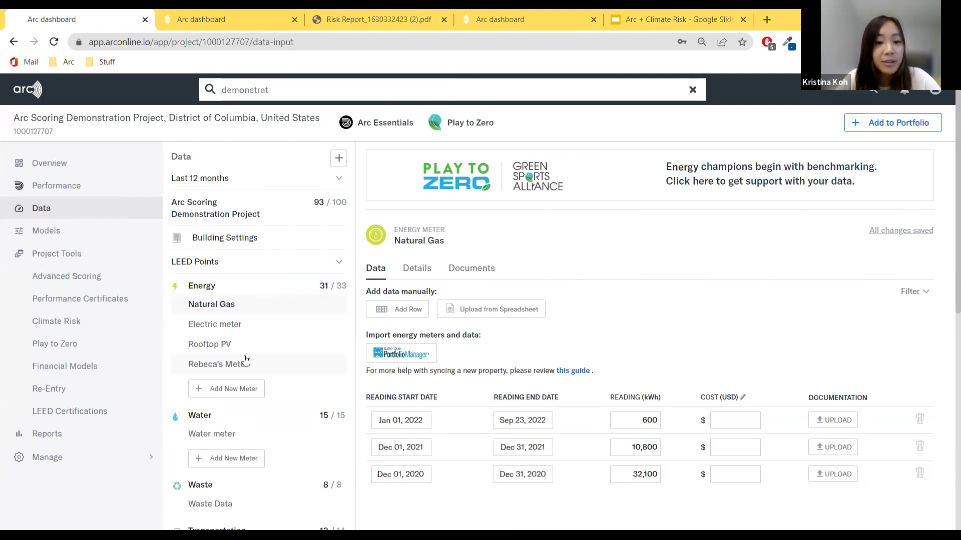
{"action": "scroll", "coordinate": [244, 360], "scroll_direction": "down", "scroll_amount": 2}
{"action": "scroll", "coordinate": [245, 361], "scroll_direction": "down", "scroll_amount": 2}
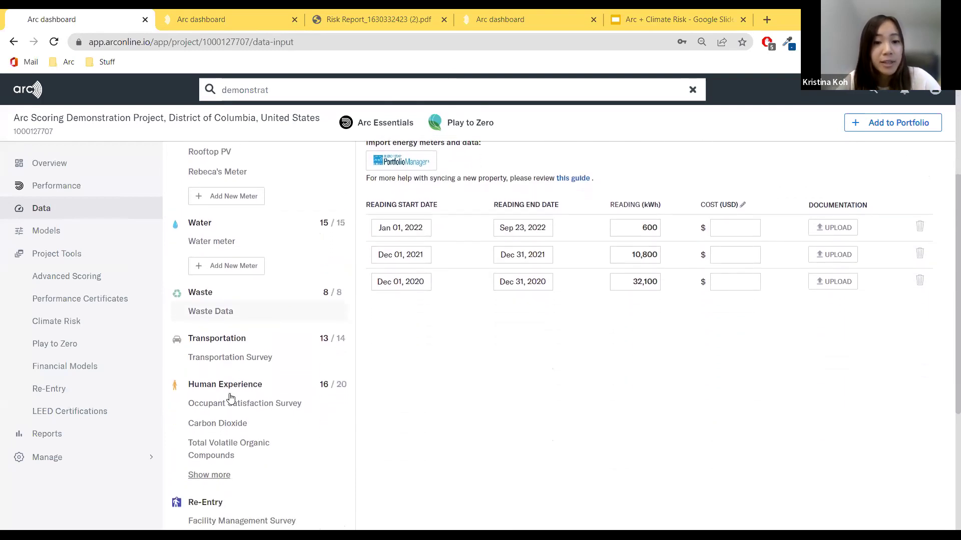
{"action": "scroll", "coordinate": [237, 387], "scroll_direction": "up", "scroll_amount": 4}
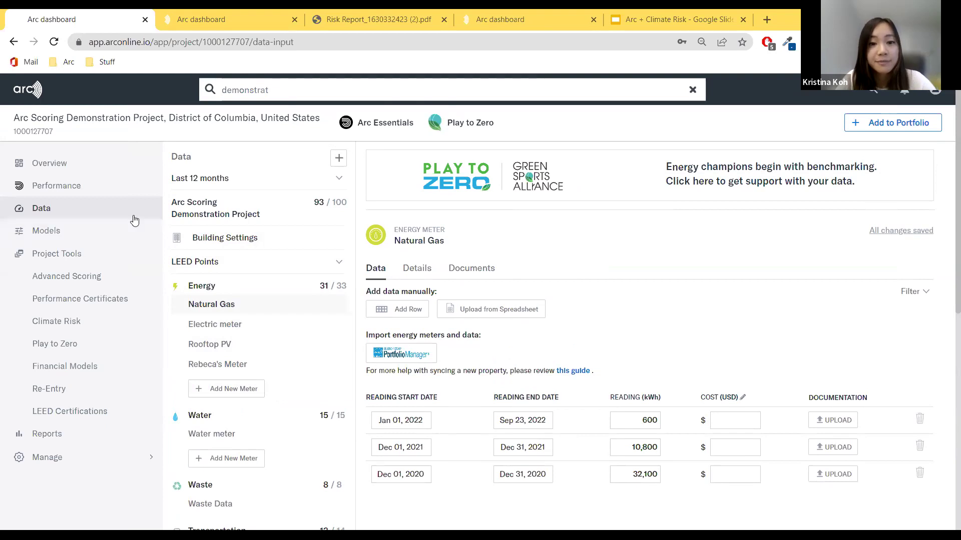
Step: View the project's energy performance, including the current energy score and its monthly average
{"action": "left_click", "coordinate": [112, 186]}
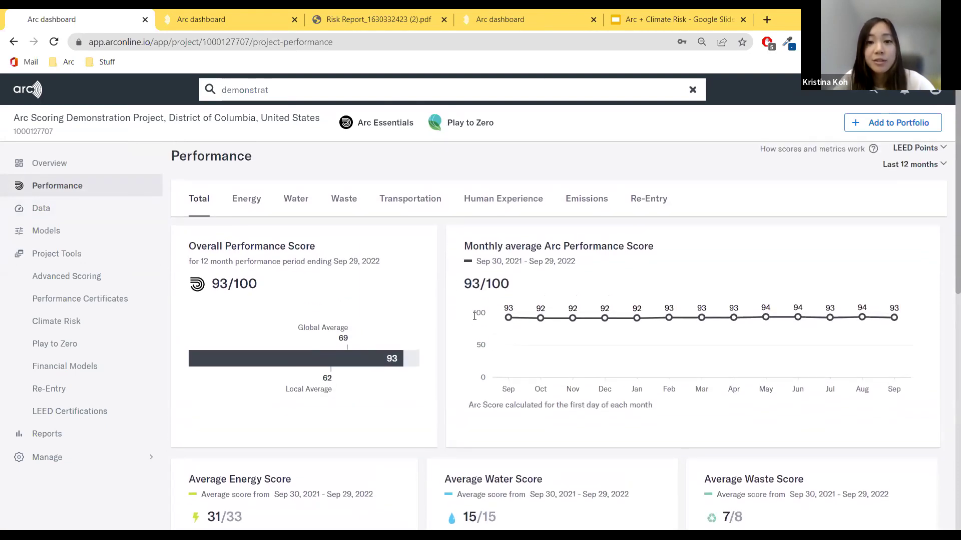
{"action": "left_click", "coordinate": [244, 198]}
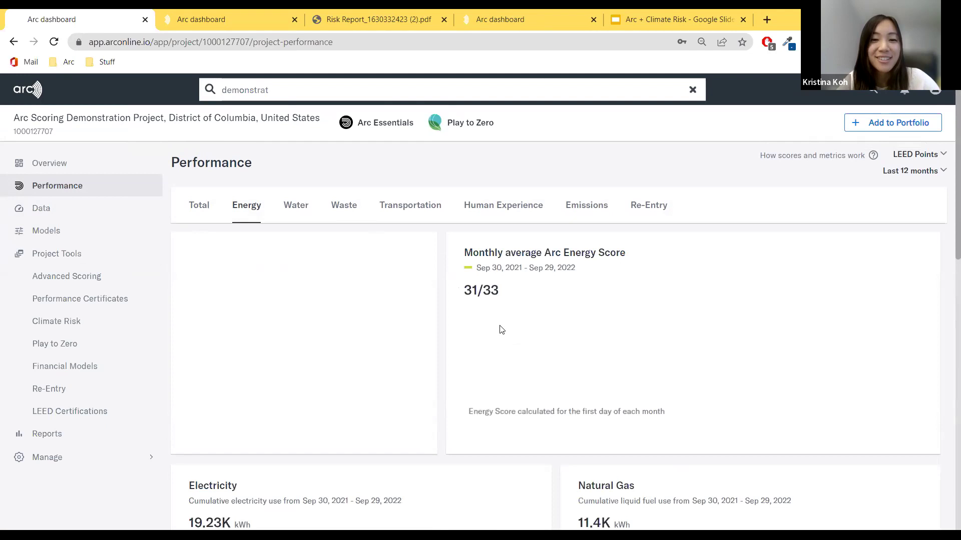
{"action": "scroll", "coordinate": [513, 368], "scroll_direction": "down", "scroll_amount": 1}
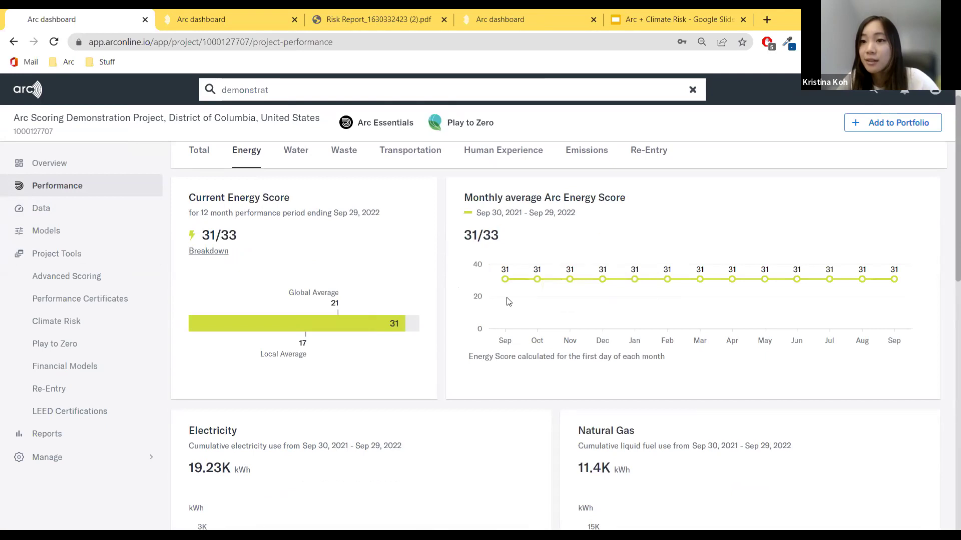
Step: Switch the energy scoring display to LEED Performance Score and review the energy use charts and improvement score
{"action": "scroll", "coordinate": [508, 301], "scroll_direction": "up", "scroll_amount": 1}
{"action": "left_click", "coordinate": [908, 156]}
{"action": "left_click", "coordinate": [903, 164]}
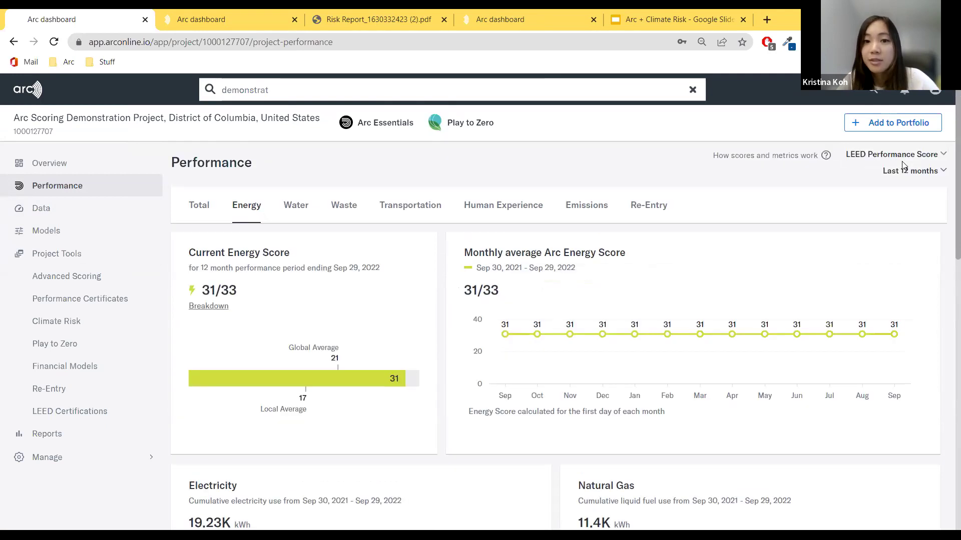
{"action": "scroll", "coordinate": [615, 307], "scroll_direction": "down", "scroll_amount": 2}
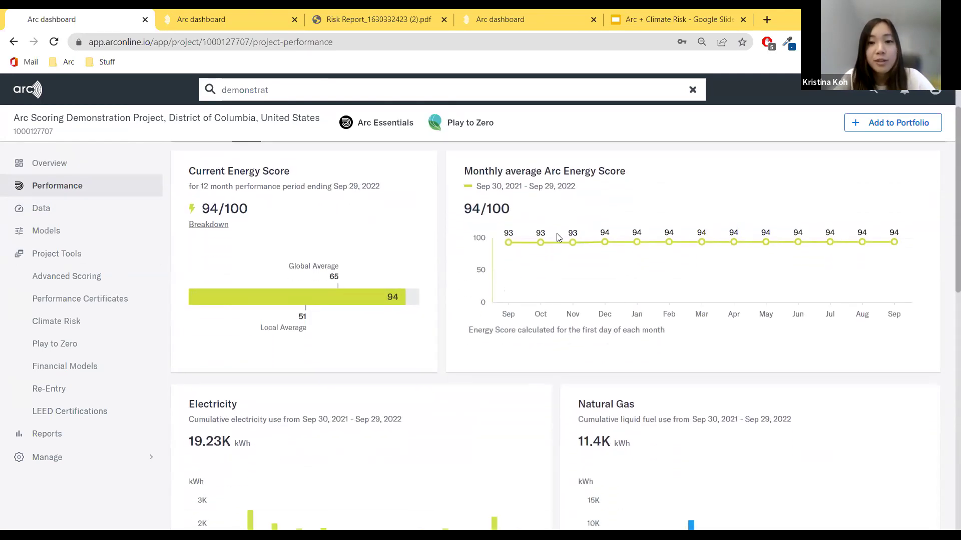
{"action": "scroll", "coordinate": [750, 349], "scroll_direction": "down", "scroll_amount": 3}
{"action": "scroll", "coordinate": [750, 349], "scroll_direction": "down", "scroll_amount": 4}
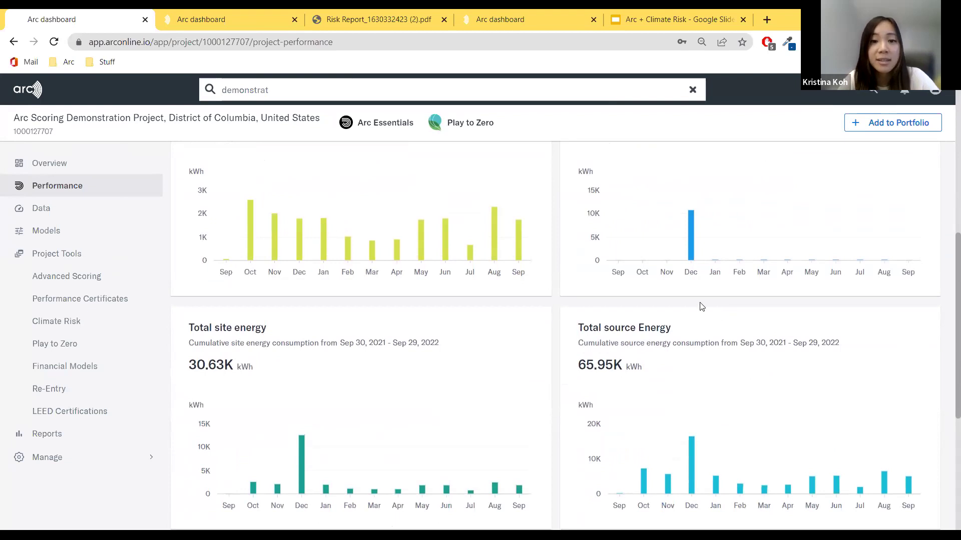
{"action": "scroll", "coordinate": [622, 323], "scroll_direction": "down", "scroll_amount": 4}
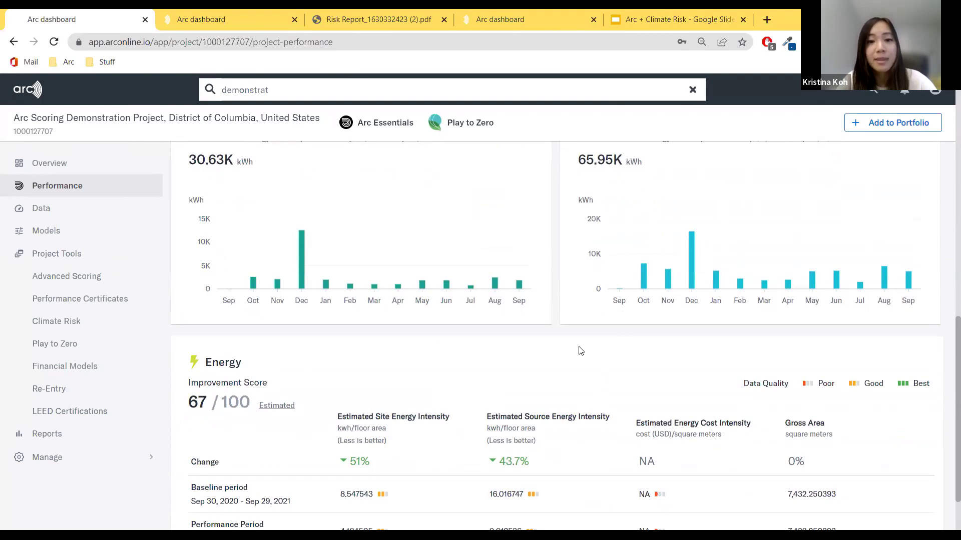
{"action": "scroll", "coordinate": [582, 278], "scroll_direction": "up", "scroll_amount": 7}
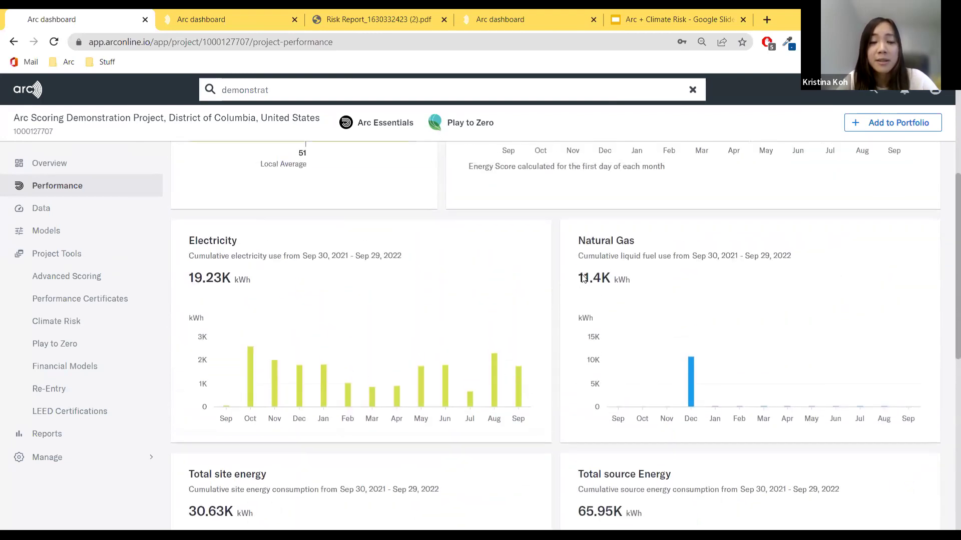
{"action": "scroll", "coordinate": [582, 278], "scroll_direction": "up", "scroll_amount": 5}
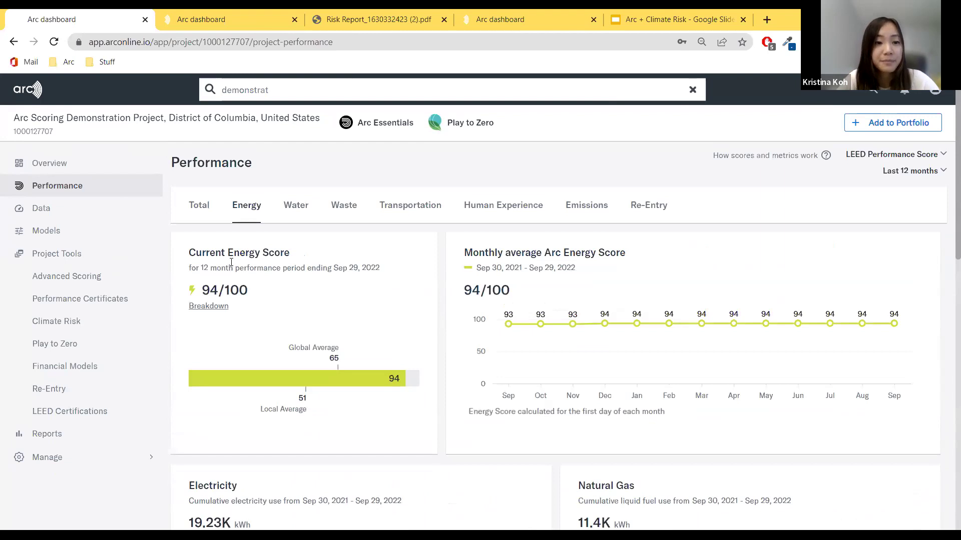
Step: Check the project's Climate Risk Summary and examine the carbon emissions score in the energy model
{"action": "left_click", "coordinate": [79, 320]}
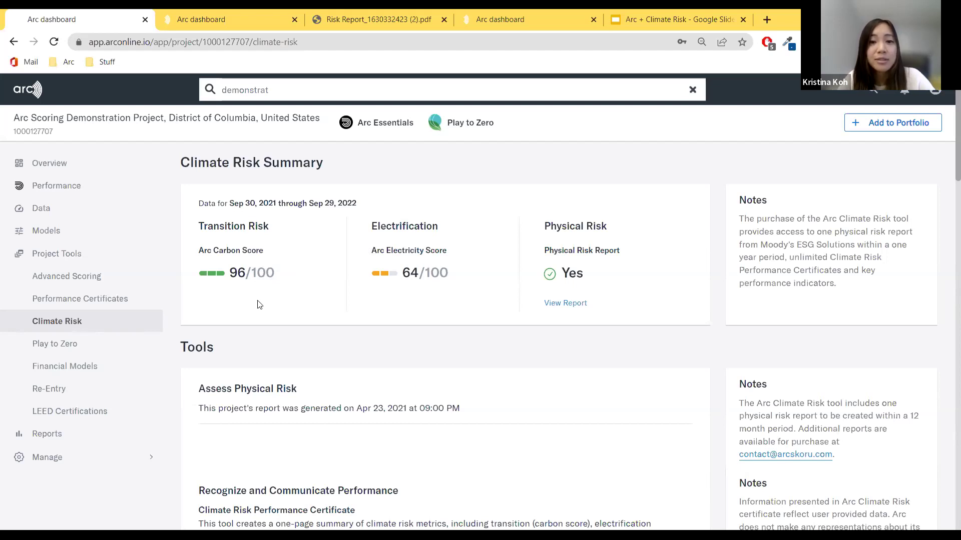
{"action": "left_click", "coordinate": [72, 225]}
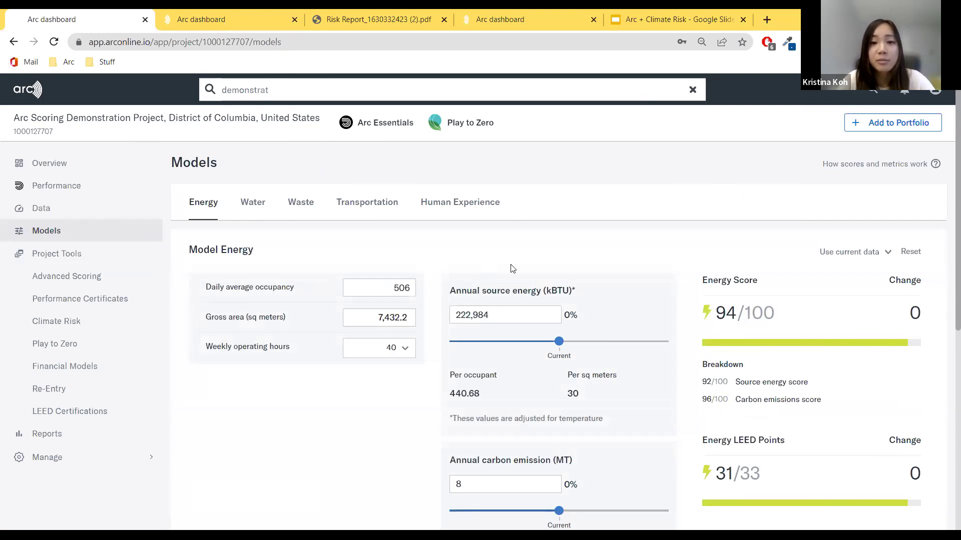
{"action": "scroll", "coordinate": [629, 241], "scroll_direction": "down", "scroll_amount": 1}
{"action": "scroll", "coordinate": [629, 241], "scroll_direction": "down", "scroll_amount": 1}
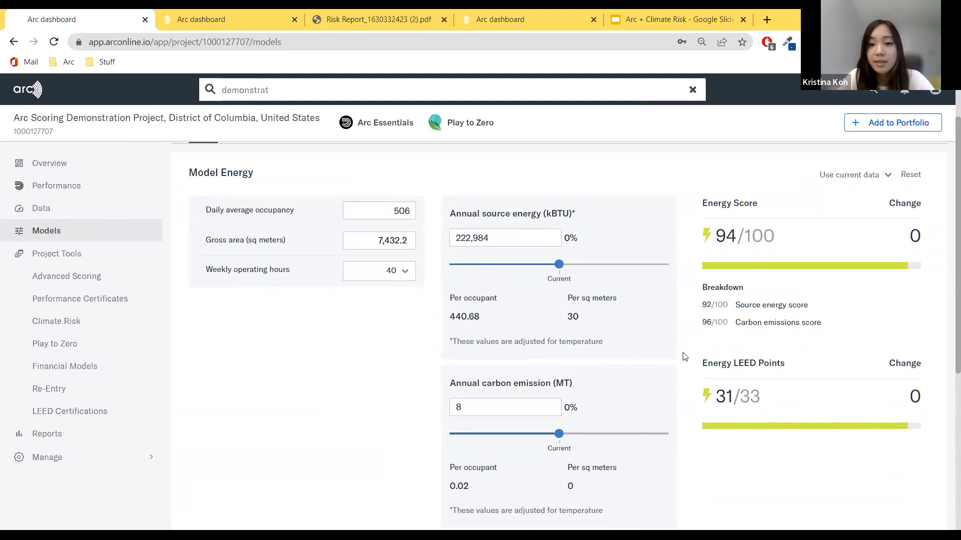
{"action": "left_click_drag", "start_coordinate": [701, 322], "coordinate": [815, 319]}
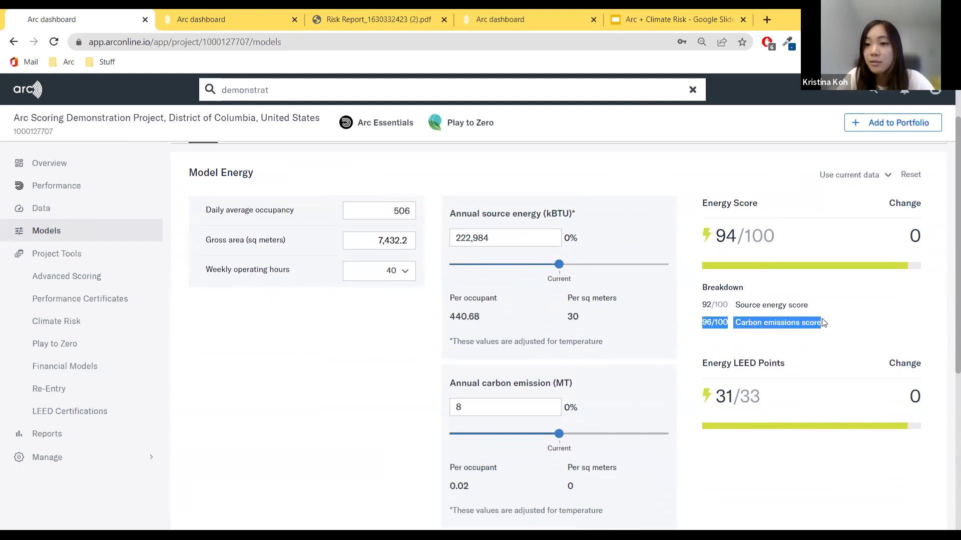
{"action": "left_click", "coordinate": [846, 327]}
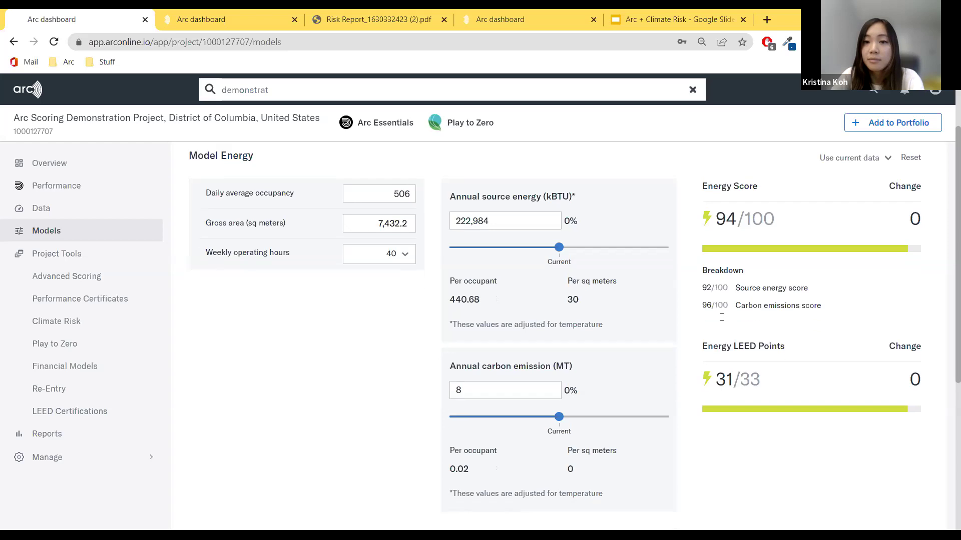
{"action": "scroll", "coordinate": [716, 316], "scroll_direction": "down", "scroll_amount": 1}
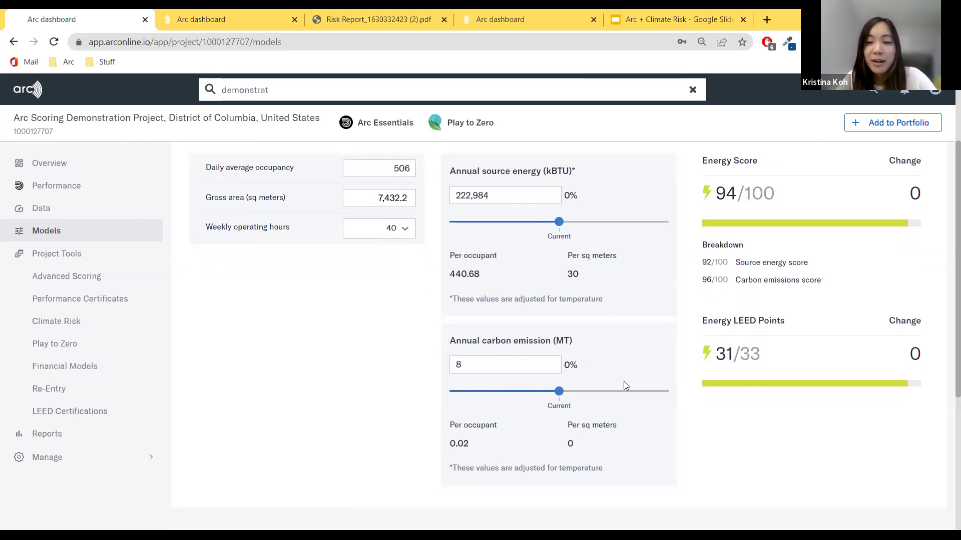
Step: Model an annual carbon emission of 0 MT, check the carbon emissions score, and reset the energy model
{"action": "left_click_drag", "start_coordinate": [560, 392], "coordinate": [453, 396]}
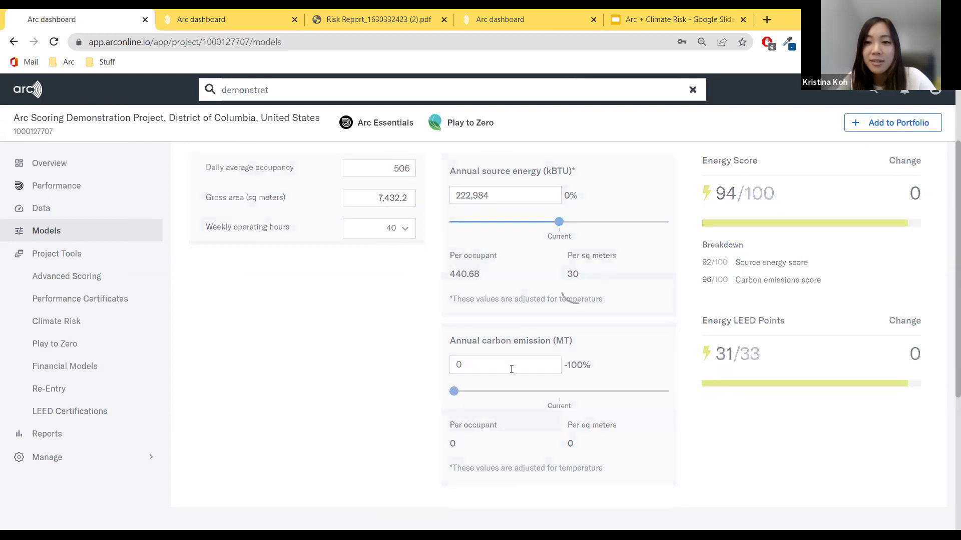
{"action": "double_click", "coordinate": [724, 282]}
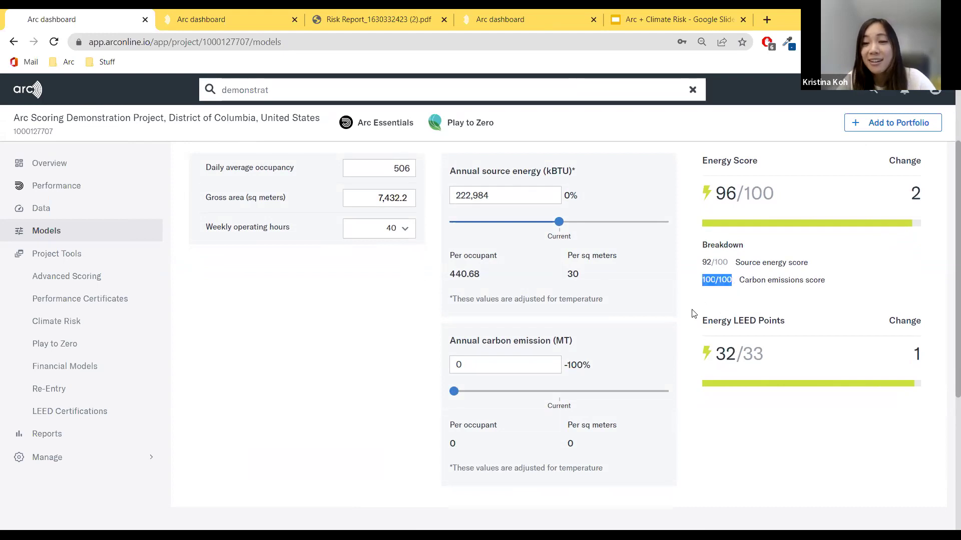
{"action": "scroll", "coordinate": [832, 204], "scroll_direction": "up", "scroll_amount": 1}
{"action": "left_click", "coordinate": [905, 190]}
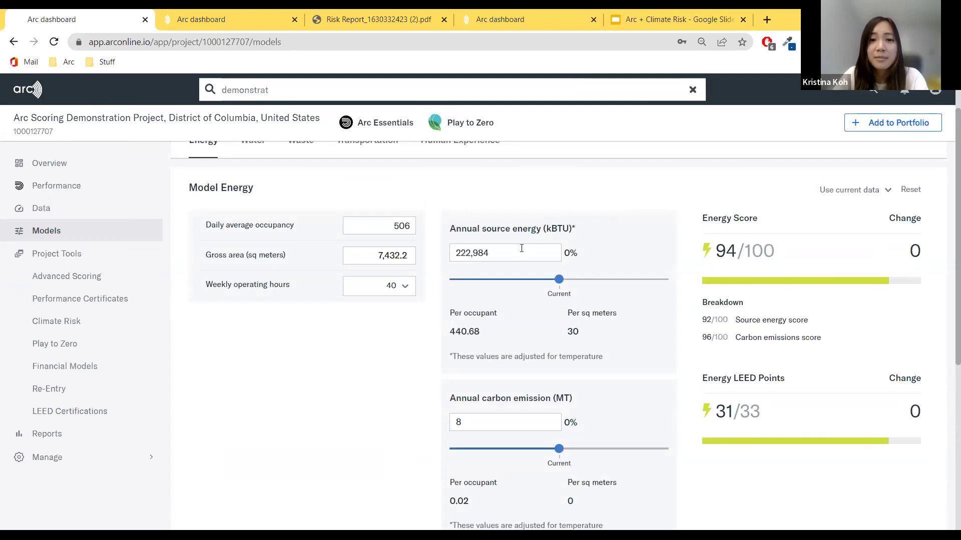
Step: Set the daily average occupancy to 1 in the energy model and check the effect on the energy scores
{"action": "double_click", "coordinate": [404, 230]}
{"action": "type", "text": "1"}
{"action": "left_click", "coordinate": [395, 345]}
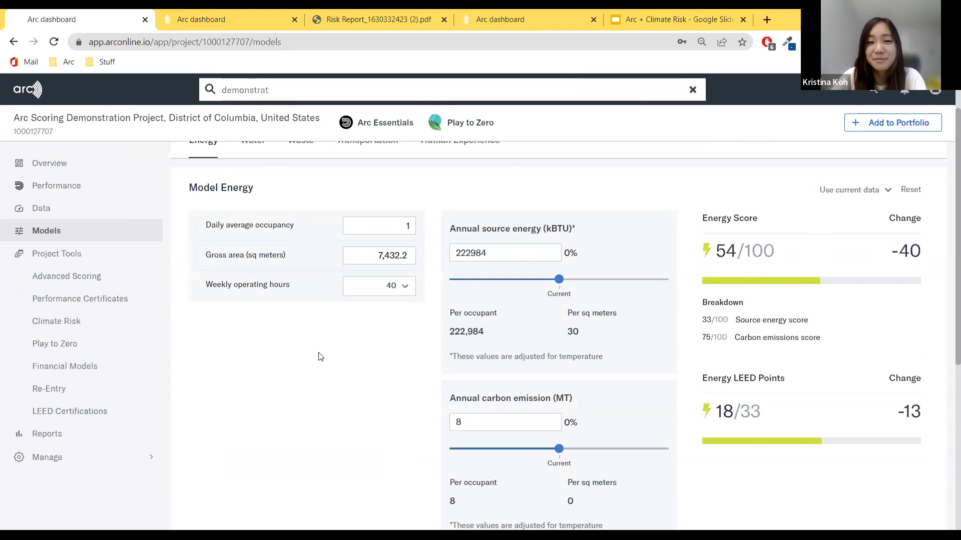
{"action": "scroll", "coordinate": [320, 357], "scroll_direction": "up", "scroll_amount": 1}
{"action": "scroll", "coordinate": [320, 356], "scroll_direction": "down", "scroll_amount": 1}
{"action": "scroll", "coordinate": [320, 356], "scroll_direction": "up", "scroll_amount": 1}
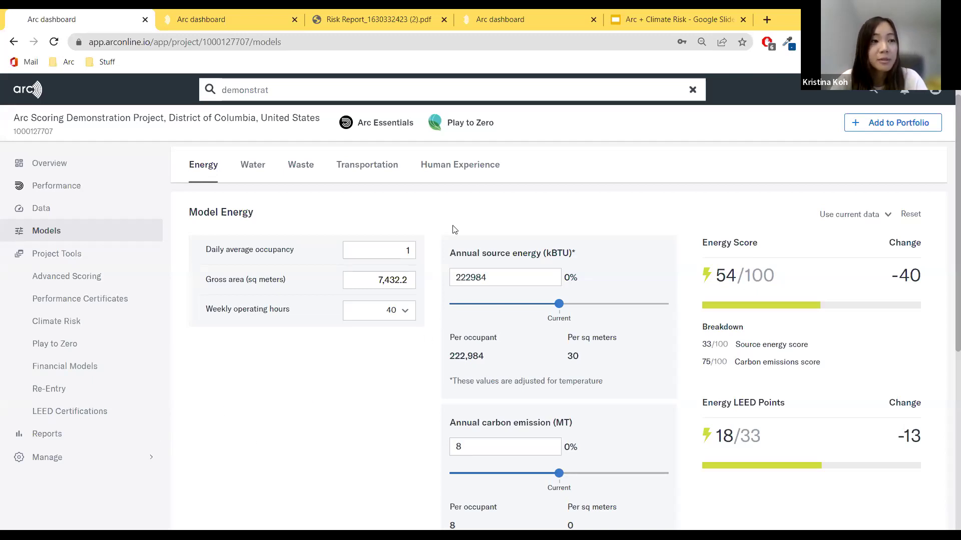
Step: View the loaded Advanced Scoring dashboard in the second browser tab, examining the Carbon Risk Real Estate Monitor overview and scorecard
{"action": "left_click", "coordinate": [91, 283]}
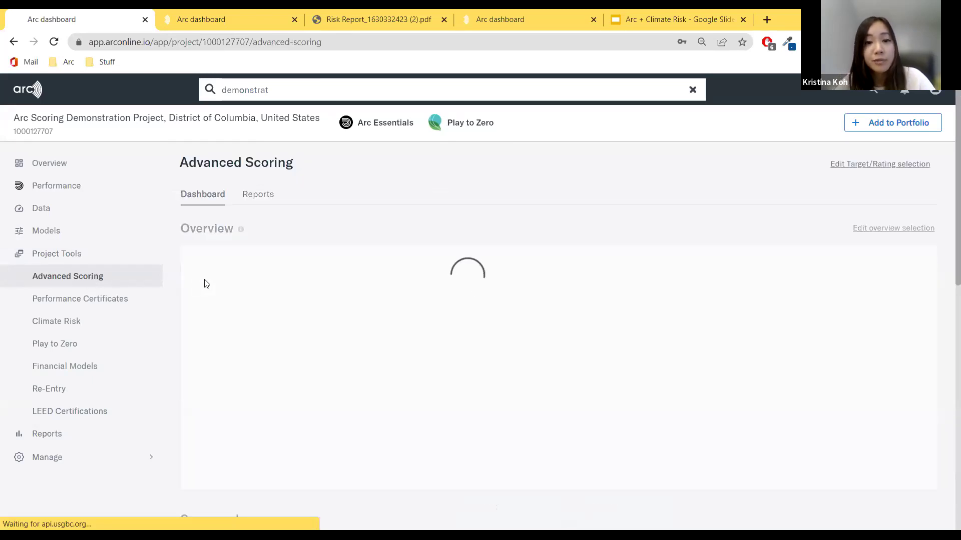
{"action": "left_click", "coordinate": [195, 16]}
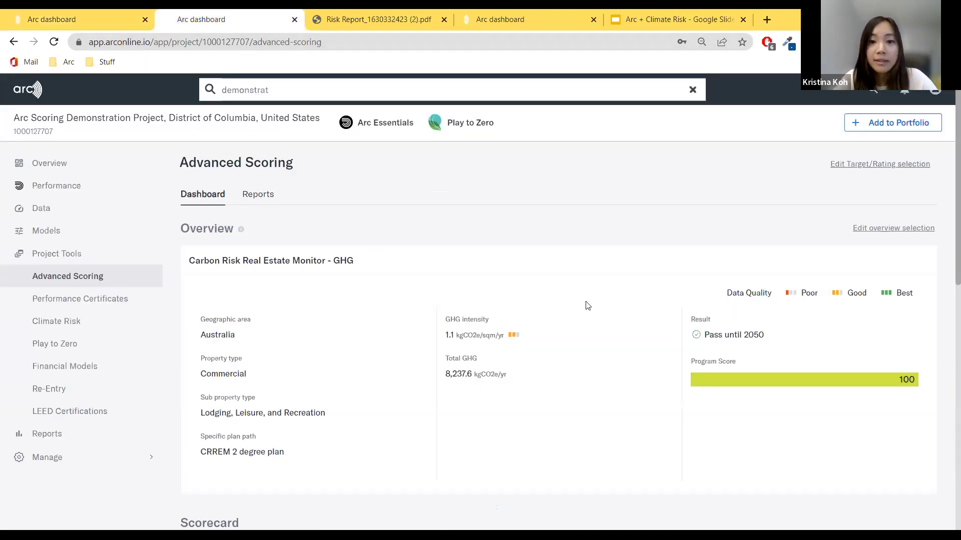
{"action": "scroll", "coordinate": [587, 305], "scroll_direction": "down", "scroll_amount": 3}
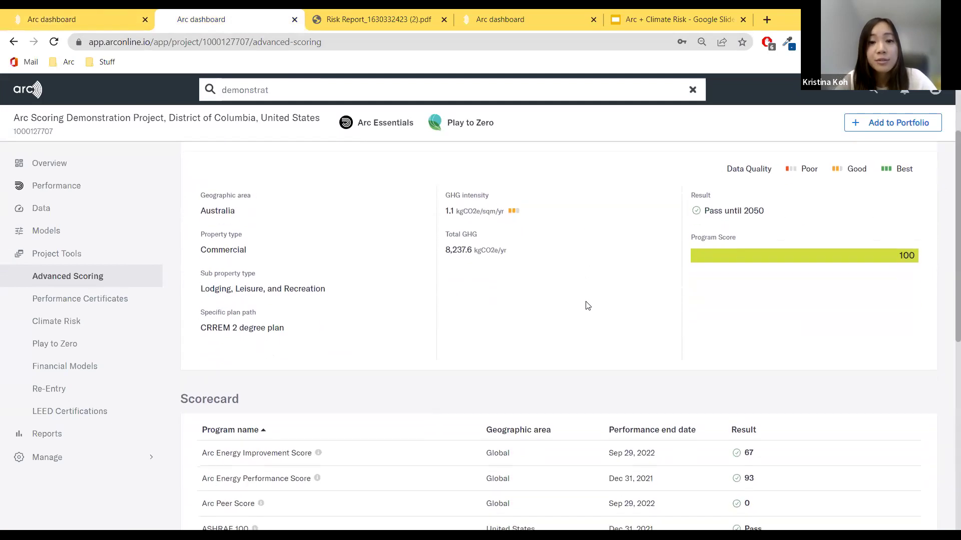
{"action": "scroll", "coordinate": [588, 306], "scroll_direction": "down", "scroll_amount": 1}
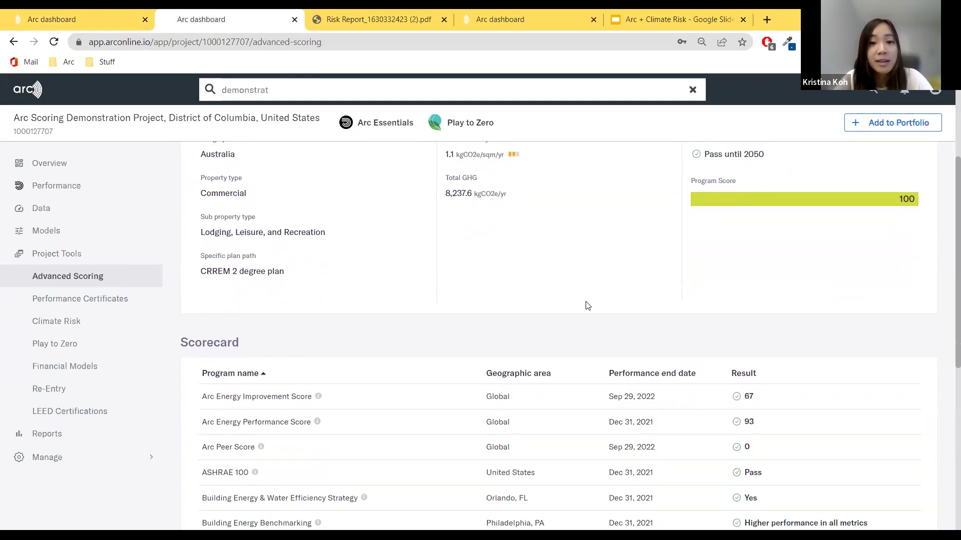
{"action": "scroll", "coordinate": [587, 305], "scroll_direction": "up", "scroll_amount": 2}
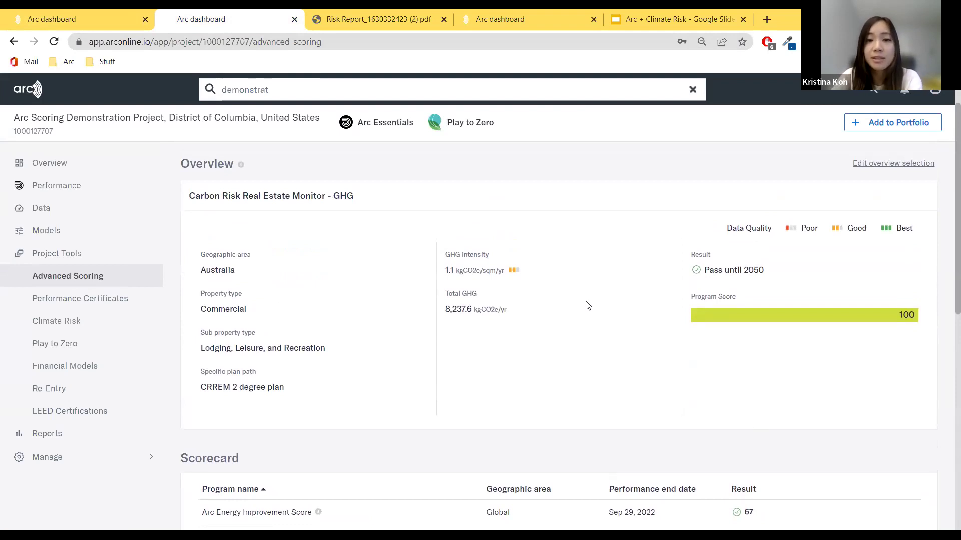
Step: Open the CRREM GHG program from the scorecard and set its benchmarking geographic area to Mexico
{"action": "scroll", "coordinate": [518, 338], "scroll_direction": "down", "scroll_amount": 8}
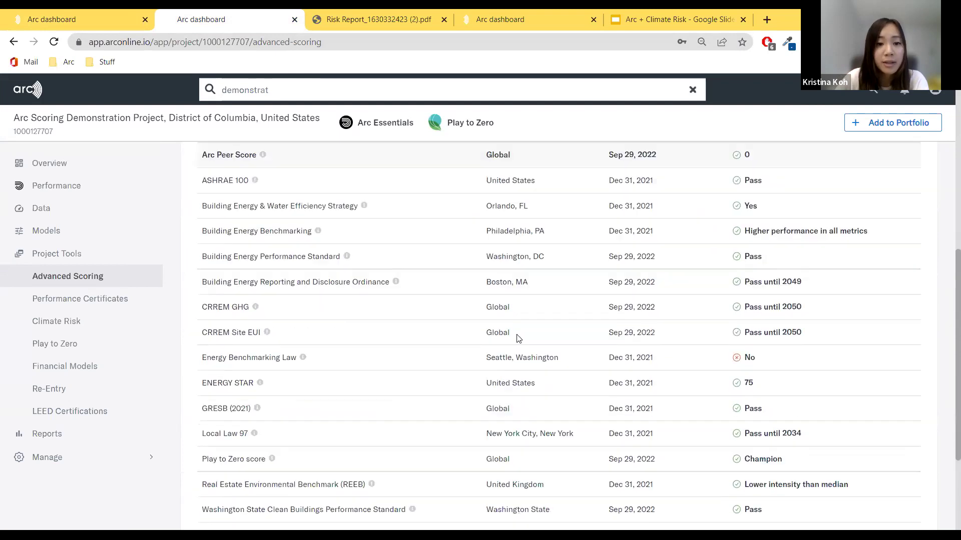
{"action": "left_click", "coordinate": [231, 305]}
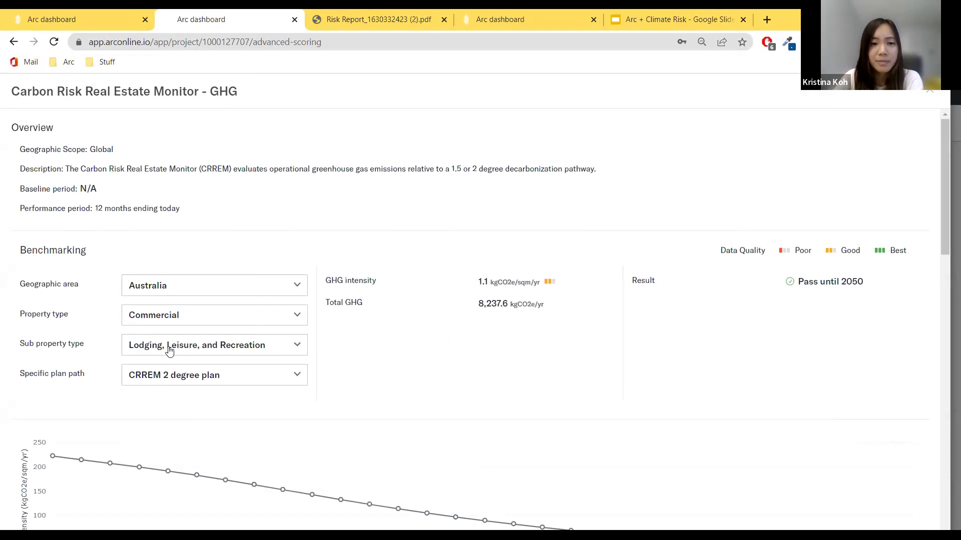
{"action": "left_click", "coordinate": [154, 287]}
{"action": "scroll", "coordinate": [175, 366], "scroll_direction": "down", "scroll_amount": 4}
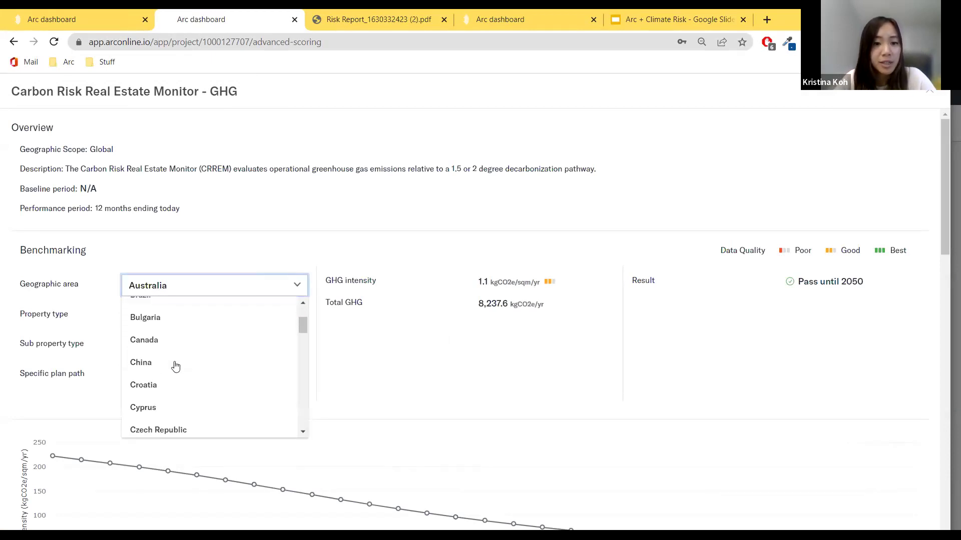
{"action": "scroll", "coordinate": [175, 367], "scroll_direction": "down", "scroll_amount": 8}
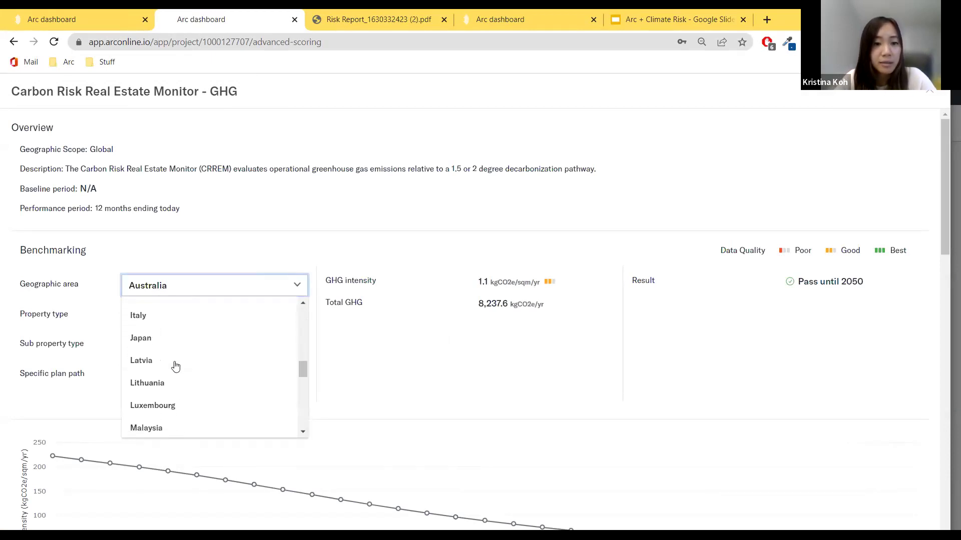
{"action": "left_click", "coordinate": [148, 366]}
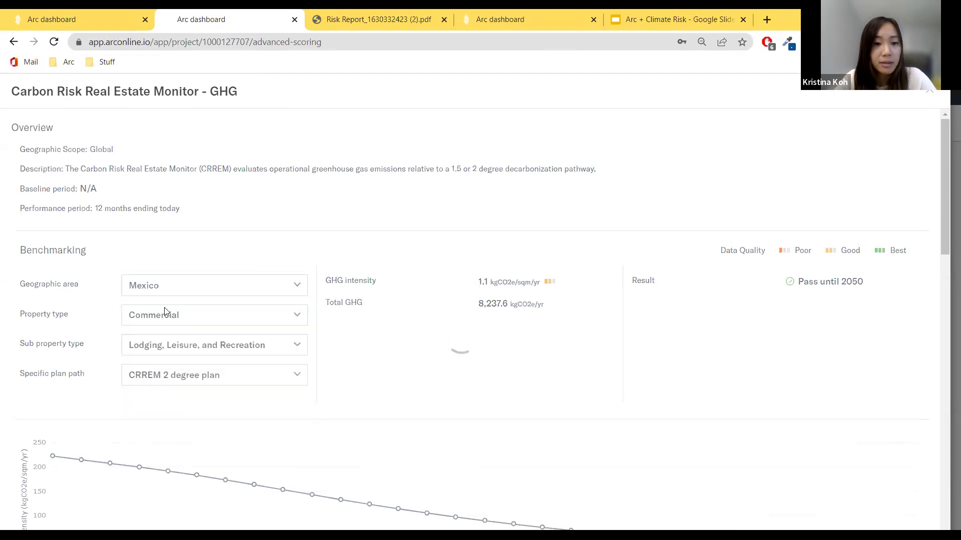
Step: Set the sub property type to Office and the specific plan path to CRREM 1.5 degree plan, checking the GHG intensity chart
{"action": "left_click", "coordinate": [173, 350]}
{"action": "left_click", "coordinate": [157, 484]}
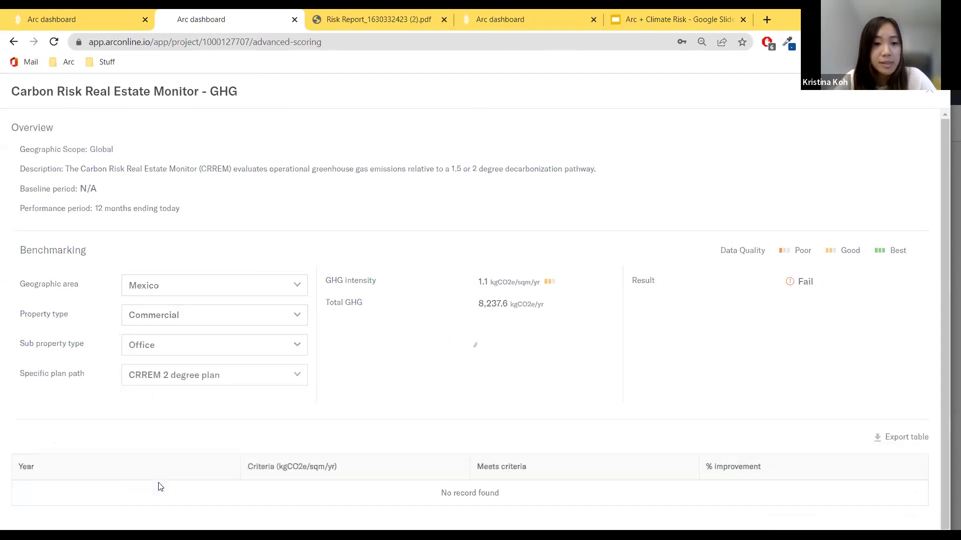
{"action": "left_click", "coordinate": [180, 377]}
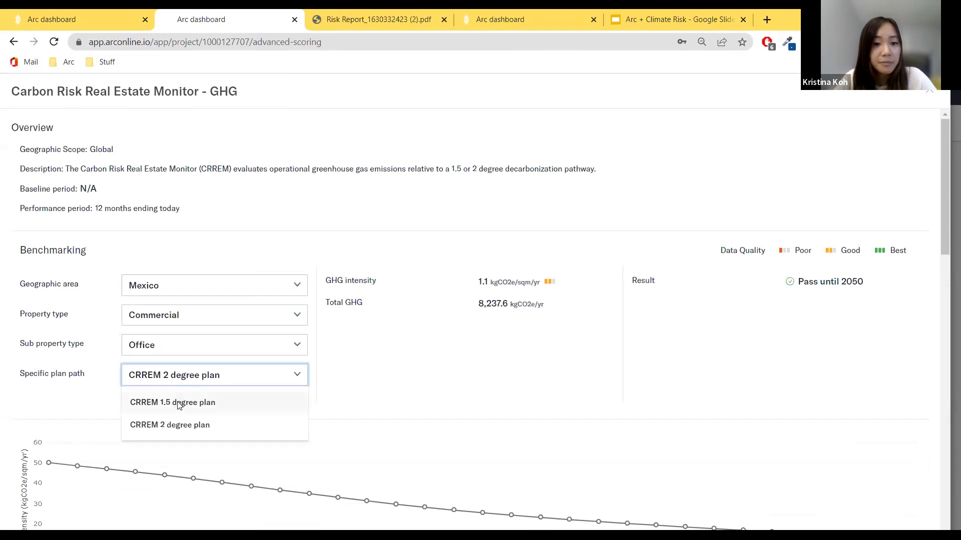
{"action": "left_click", "coordinate": [179, 401]}
{"action": "scroll", "coordinate": [722, 350], "scroll_direction": "down", "scroll_amount": 2}
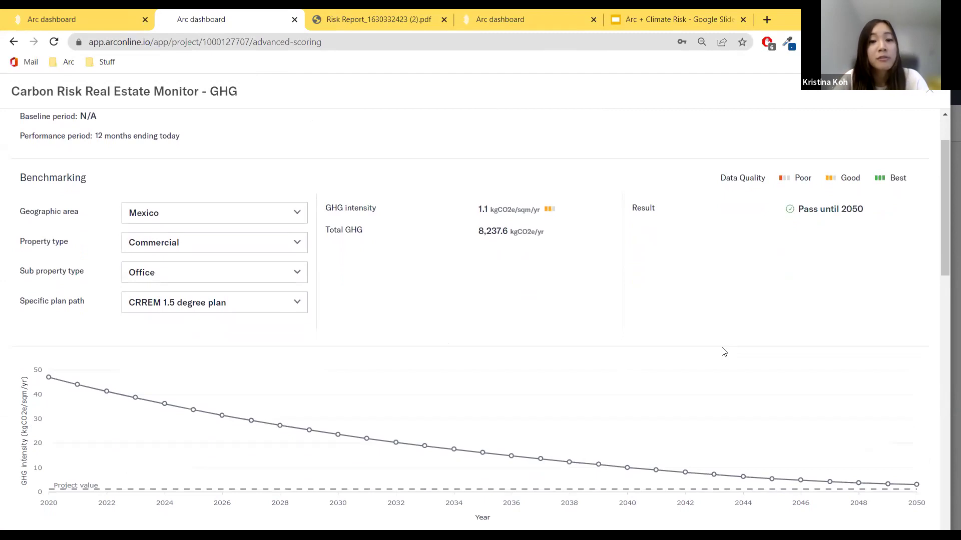
{"action": "scroll", "coordinate": [631, 369], "scroll_direction": "down", "scroll_amount": 1}
{"action": "scroll", "coordinate": [631, 368], "scroll_direction": "down", "scroll_amount": 1}
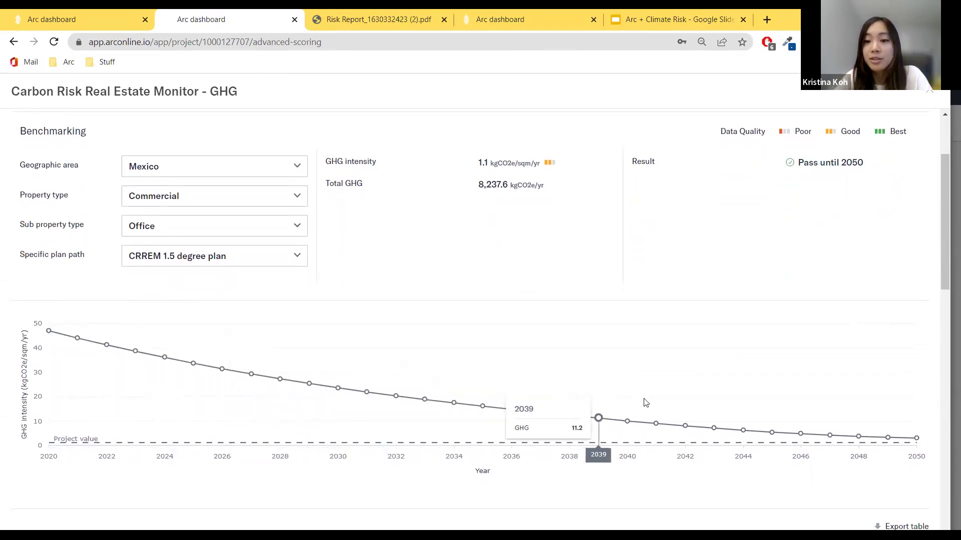
Step: Set the specific plan path to CRREM 2 degree plan, review the benchmarking result and chart, and close the CRREM GHG details
{"action": "left_click", "coordinate": [186, 263]}
{"action": "left_click", "coordinate": [168, 305]}
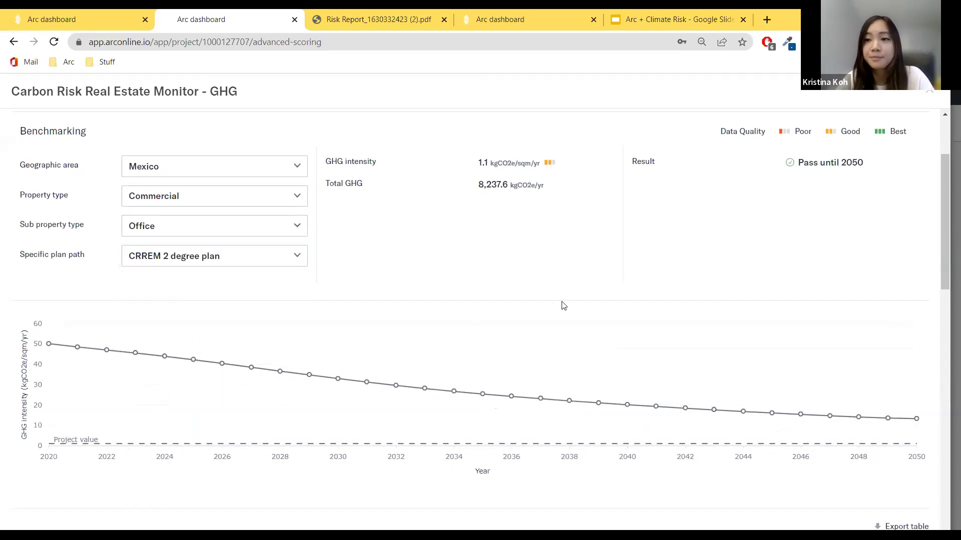
{"action": "scroll", "coordinate": [780, 311], "scroll_direction": "down", "scroll_amount": 1}
{"action": "scroll", "coordinate": [779, 310], "scroll_direction": "up", "scroll_amount": 1}
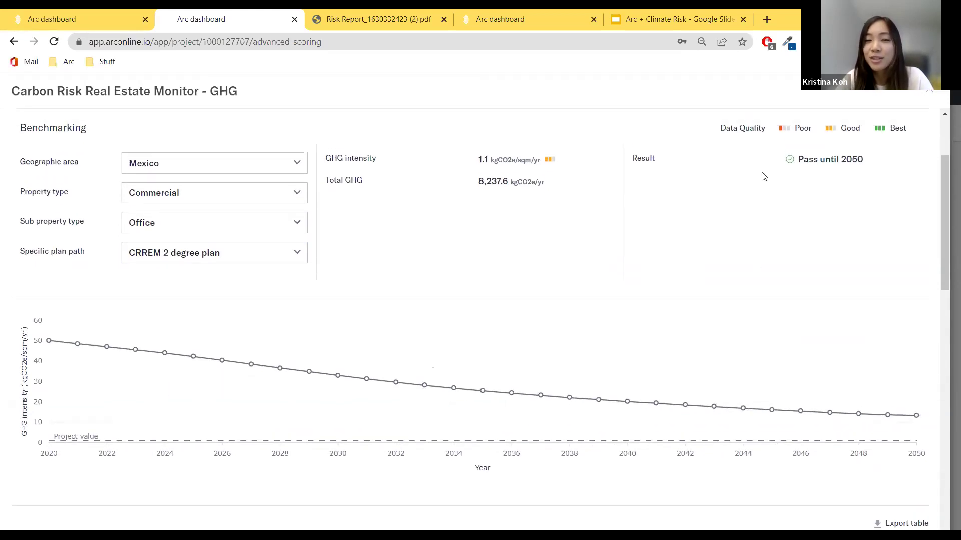
{"action": "scroll", "coordinate": [529, 273], "scroll_direction": "up", "scroll_amount": 2}
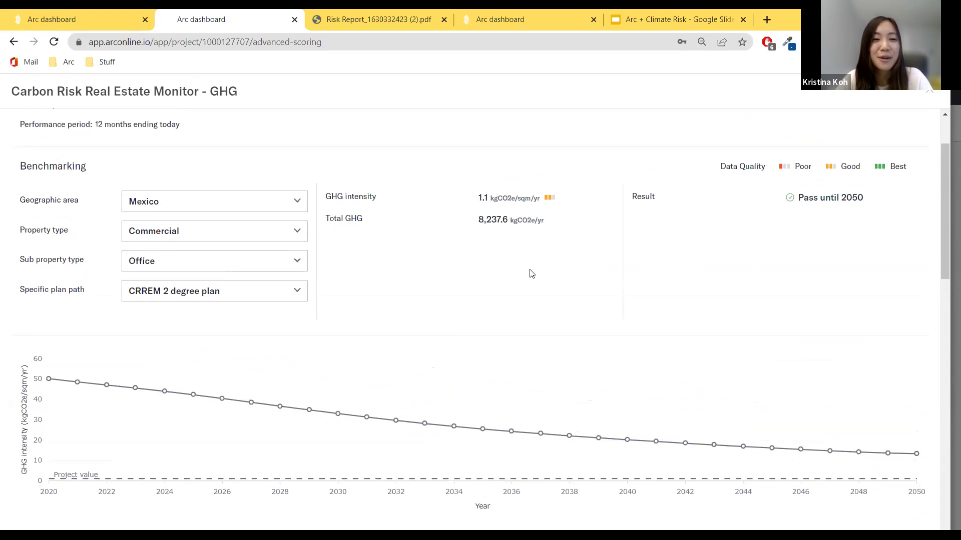
{"action": "scroll", "coordinate": [472, 261], "scroll_direction": "up", "scroll_amount": 3}
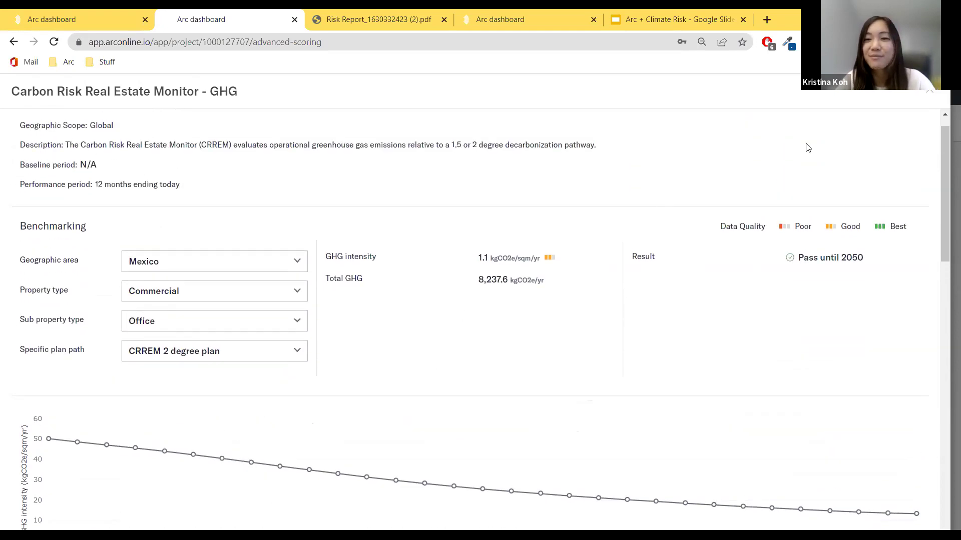
{"action": "left_click", "coordinate": [935, 91]}
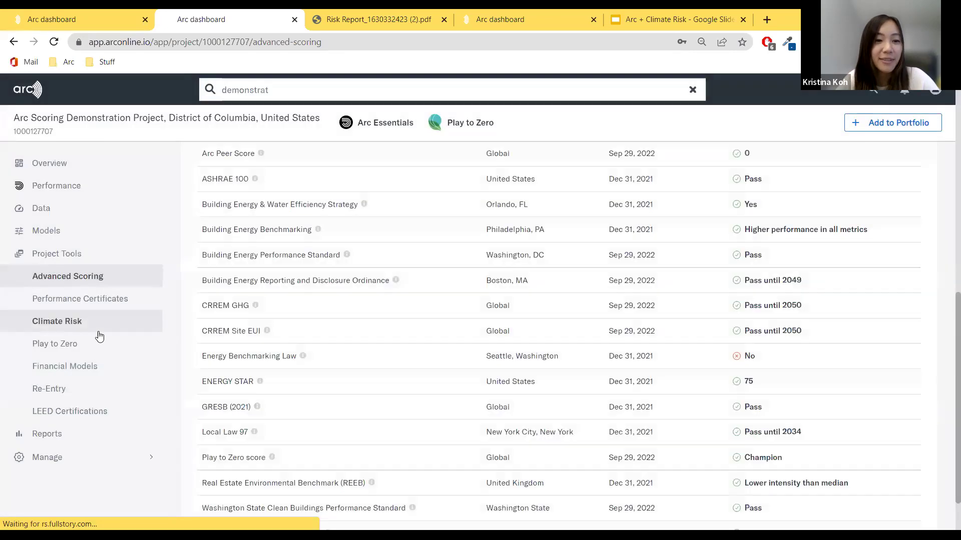
Step: View the project's Climate Risk Summary and look through the table of contents of the open Risk Report PDF
{"action": "left_click", "coordinate": [99, 326]}
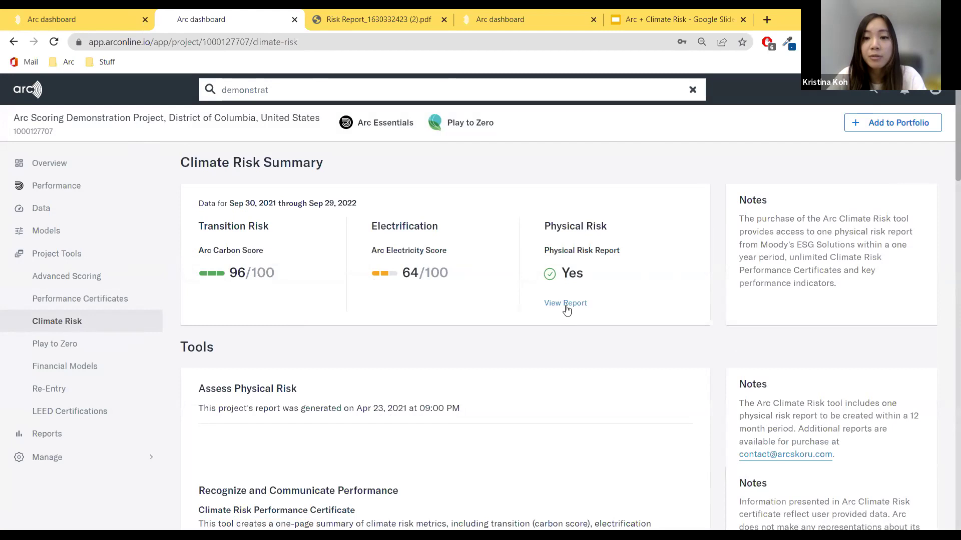
{"action": "key", "text": "ctrl+Tab"}
{"action": "scroll", "coordinate": [450, 328], "scroll_direction": "down", "scroll_amount": 10}
{"action": "scroll", "coordinate": [452, 328], "scroll_direction": "down", "scroll_amount": 6}
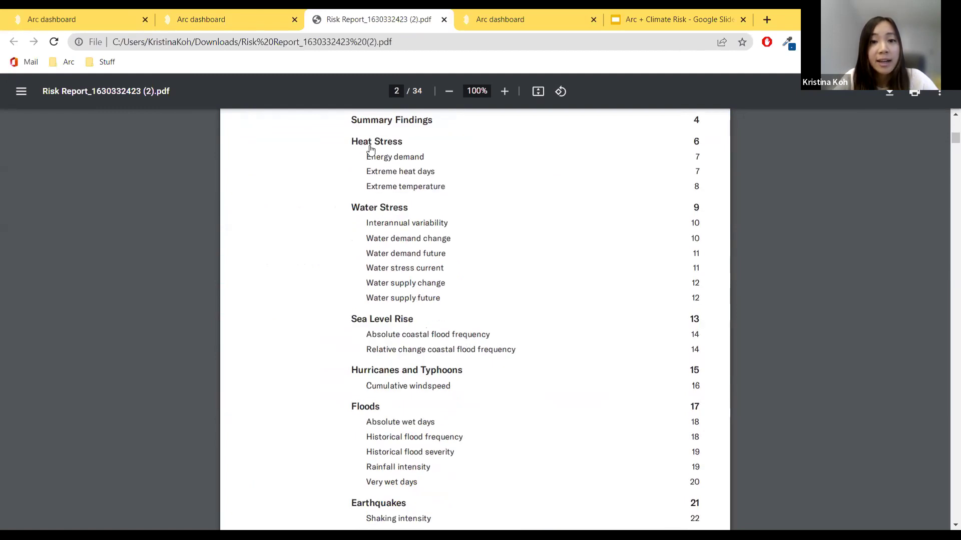
{"action": "scroll", "coordinate": [371, 205], "scroll_direction": "down", "scroll_amount": 1}
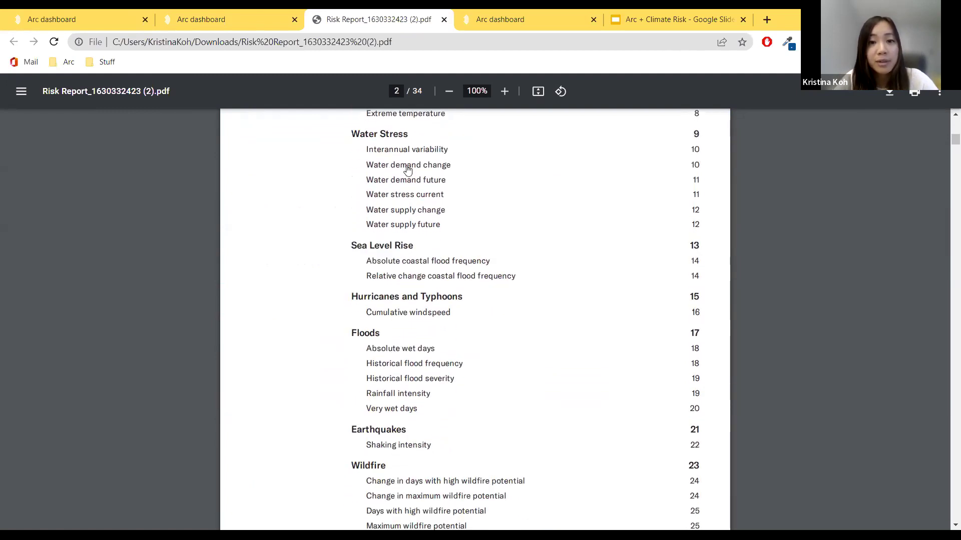
{"action": "scroll", "coordinate": [388, 208], "scroll_direction": "up", "scroll_amount": 2}
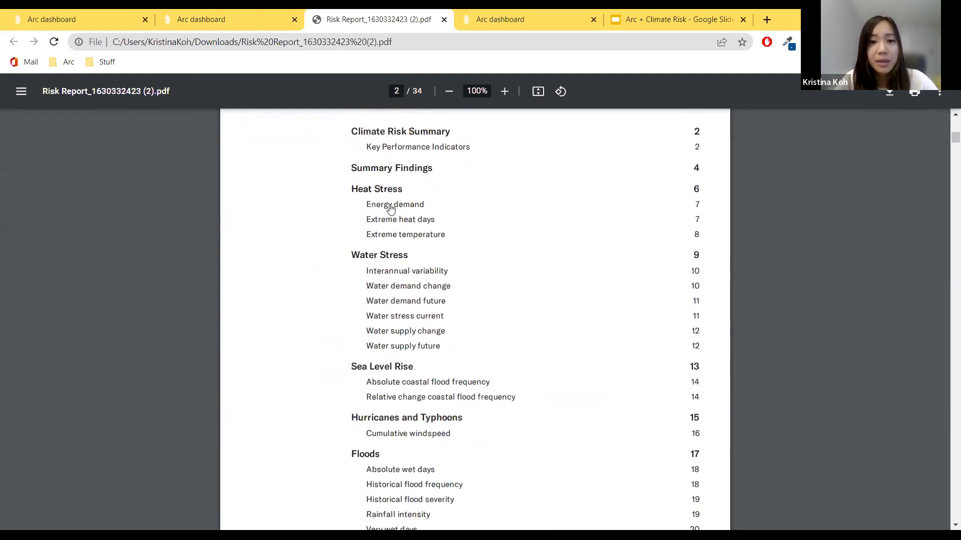
Step: Go to the report's Heat Stress section and examine the risk level, site score, country benchmark and comparison chart
{"action": "left_click", "coordinate": [387, 190]}
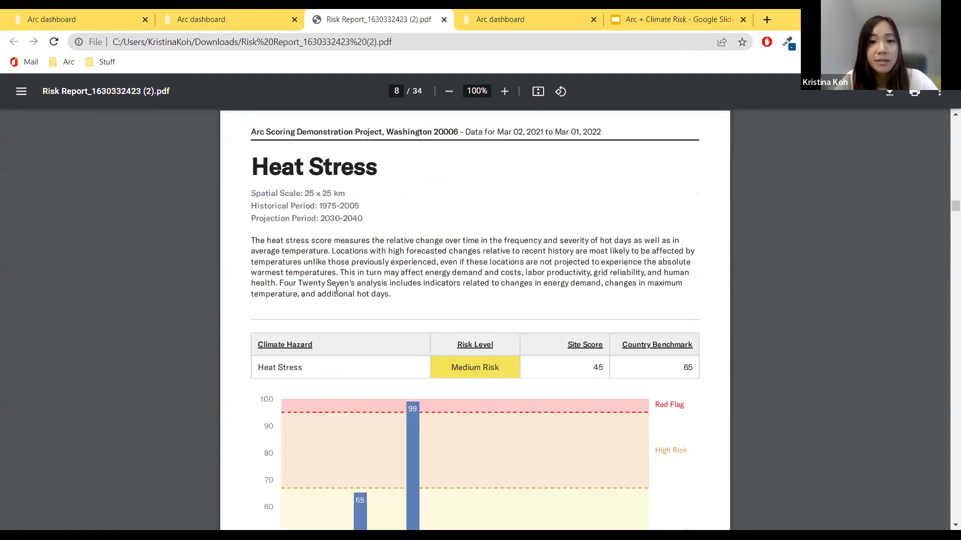
{"action": "scroll", "coordinate": [336, 291], "scroll_direction": "down", "scroll_amount": 1}
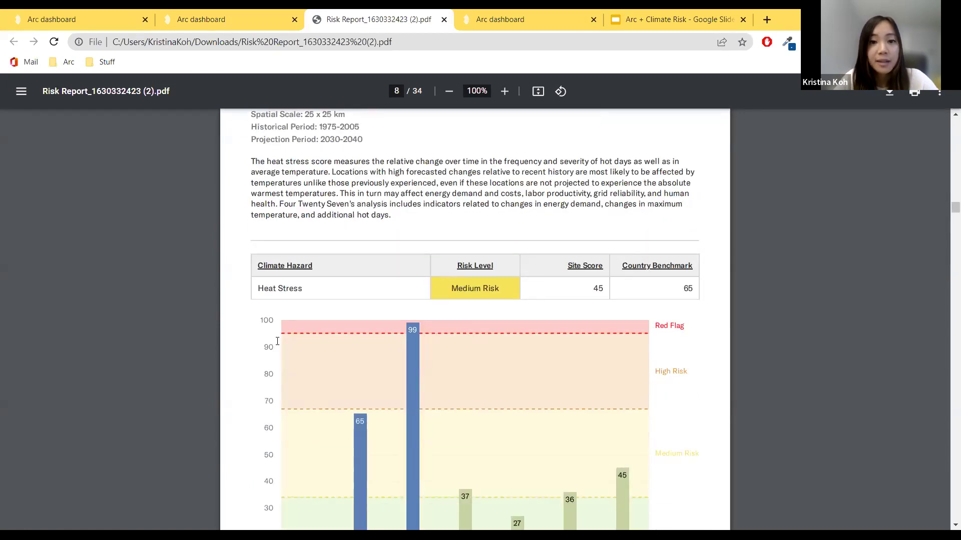
{"action": "scroll", "coordinate": [279, 339], "scroll_direction": "down", "scroll_amount": 1}
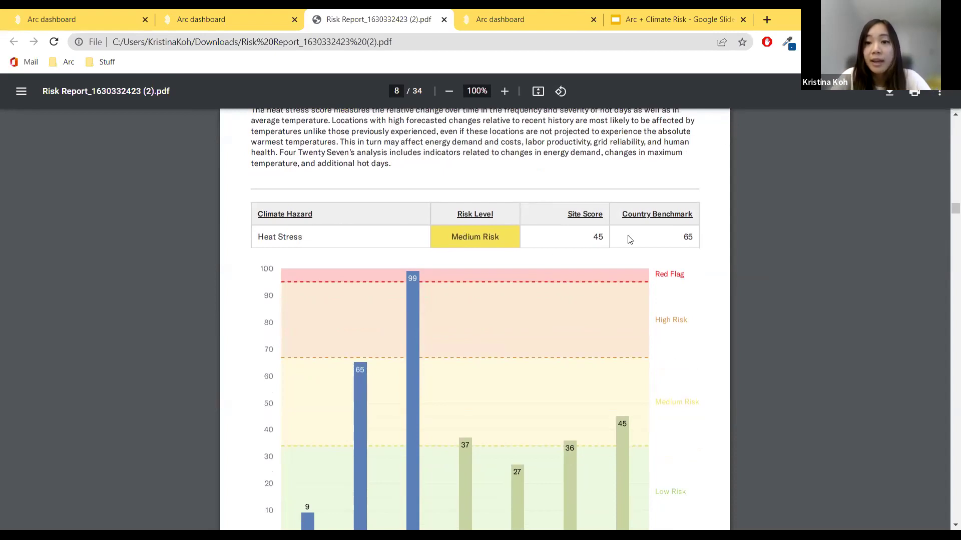
{"action": "scroll", "coordinate": [667, 235], "scroll_direction": "down", "scroll_amount": 3}
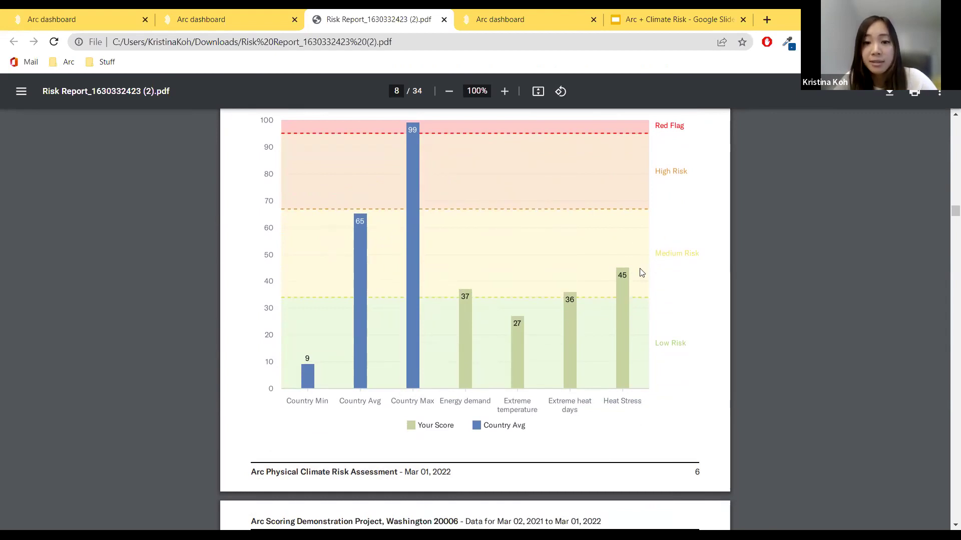
Step: Examine the Energy Demand indicator under Heat Stress, including its description, unit, measure, score, country benchmark and chart
{"action": "scroll", "coordinate": [642, 272], "scroll_direction": "down", "scroll_amount": 7}
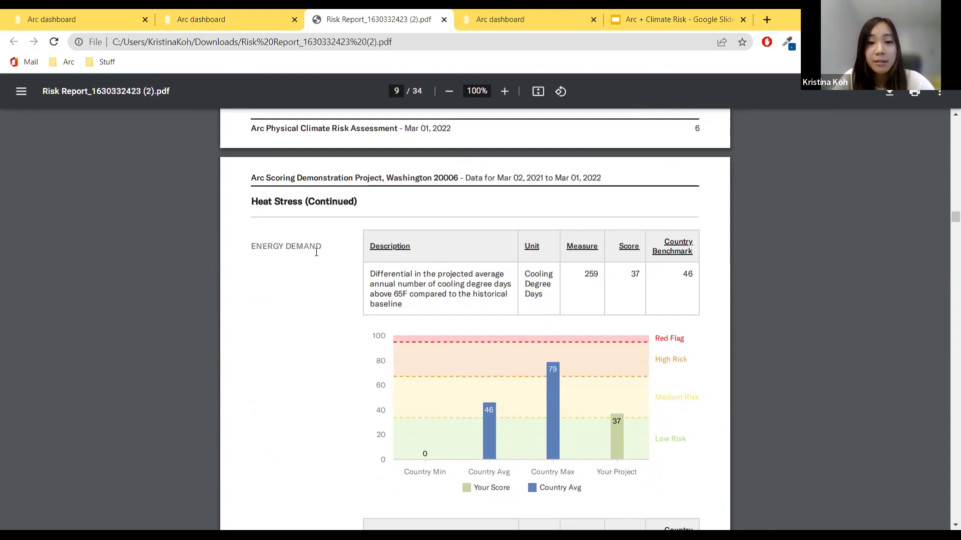
{"action": "scroll", "coordinate": [391, 240], "scroll_direction": "down", "scroll_amount": 1}
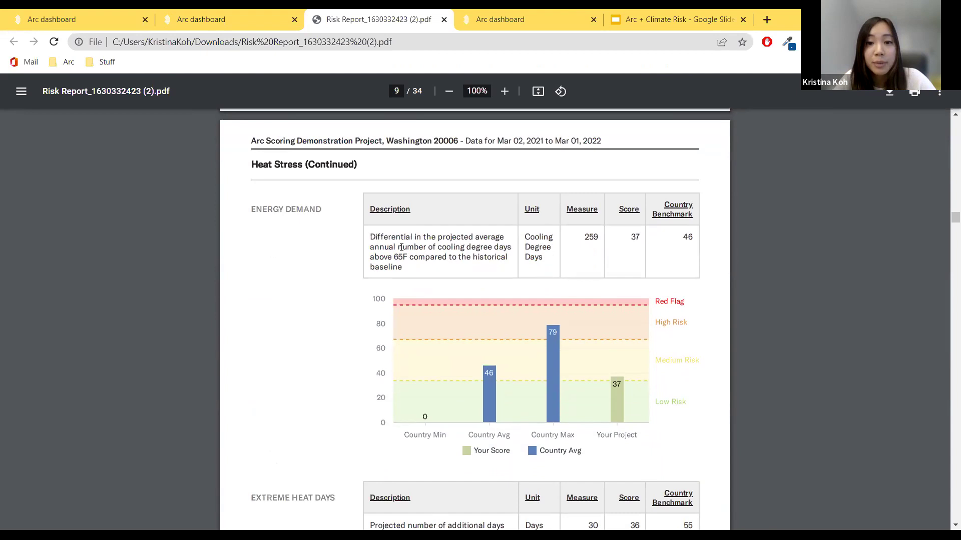
{"action": "left_click_drag", "start_coordinate": [438, 247], "coordinate": [537, 255]}
{"action": "double_click", "coordinate": [589, 237]}
{"action": "double_click", "coordinate": [635, 237]}
{"action": "left_click", "coordinate": [671, 257]}
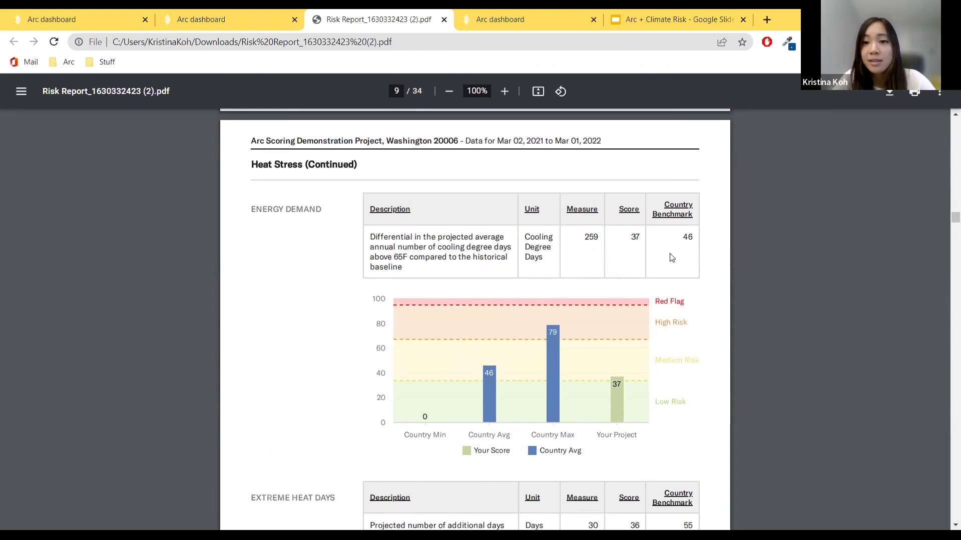
{"action": "scroll", "coordinate": [672, 258], "scroll_direction": "down", "scroll_amount": 1}
{"action": "scroll", "coordinate": [671, 256], "scroll_direction": "down", "scroll_amount": 2}
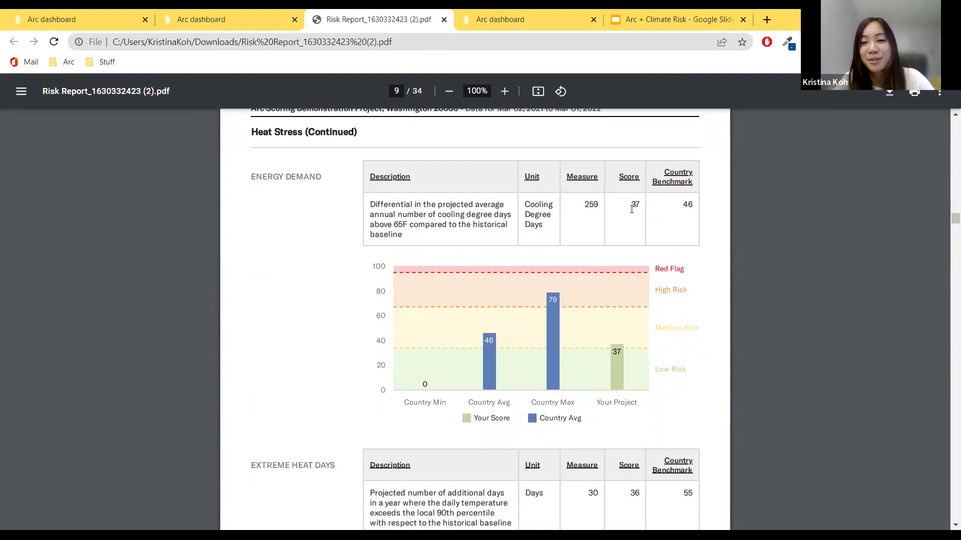
{"action": "scroll", "coordinate": [613, 363], "scroll_direction": "down", "scroll_amount": 1}
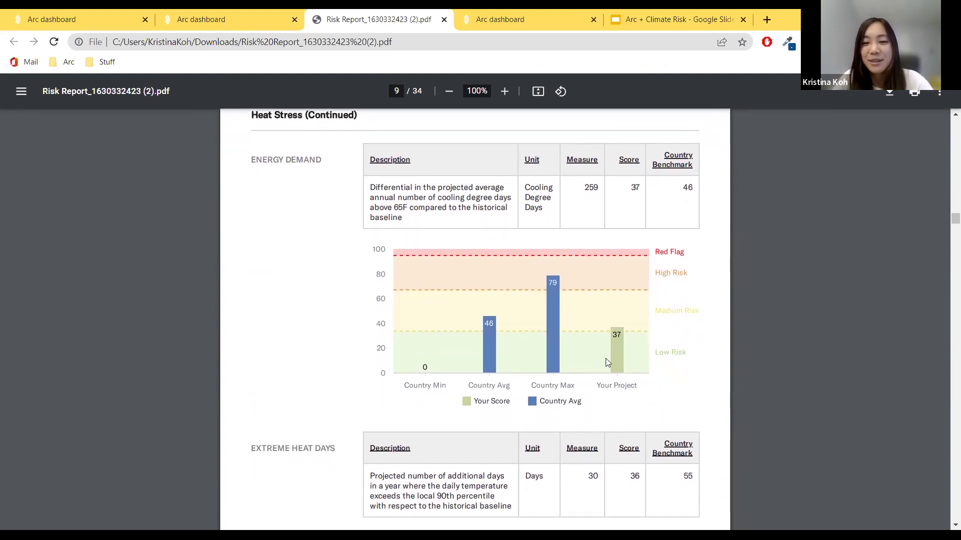
{"action": "scroll", "coordinate": [605, 360], "scroll_direction": "down", "scroll_amount": 3}
Step: Return to the report's contents, go to the Floods section, and examine the Absolute Wet Days indicator and its chart
{"action": "scroll", "coordinate": [606, 359], "scroll_direction": "up", "scroll_amount": 7}
{"action": "scroll", "coordinate": [607, 362], "scroll_direction": "up", "scroll_amount": 20}
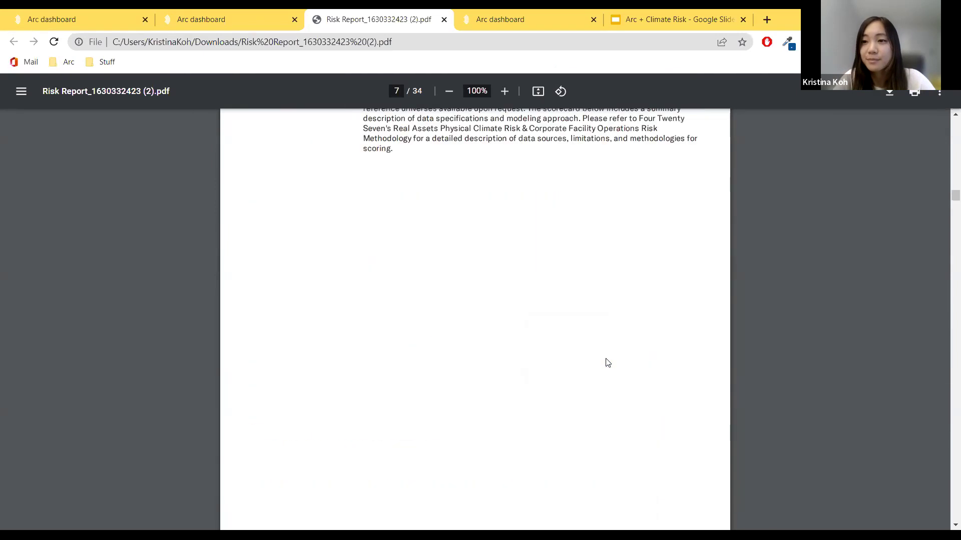
{"action": "scroll", "coordinate": [607, 362], "scroll_direction": "up", "scroll_amount": 1}
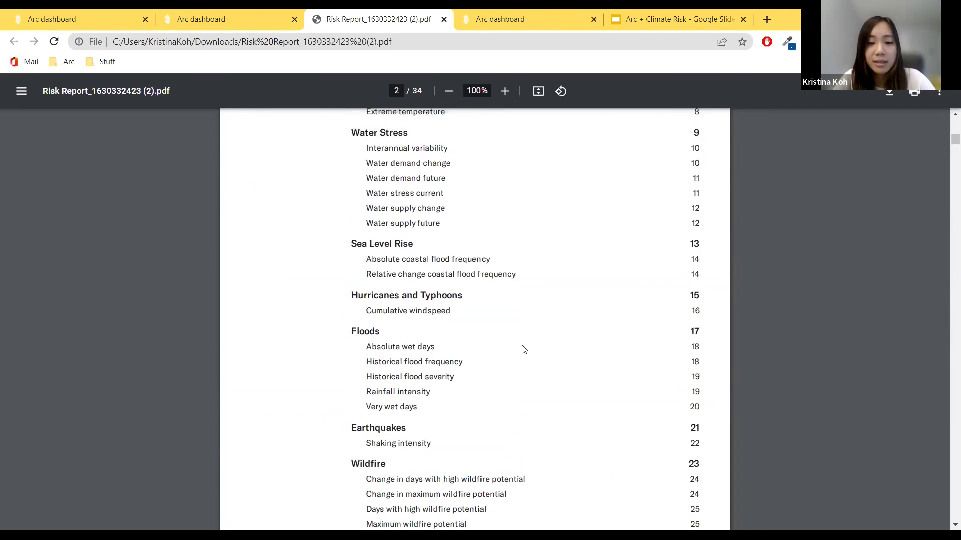
{"action": "left_click", "coordinate": [369, 337]}
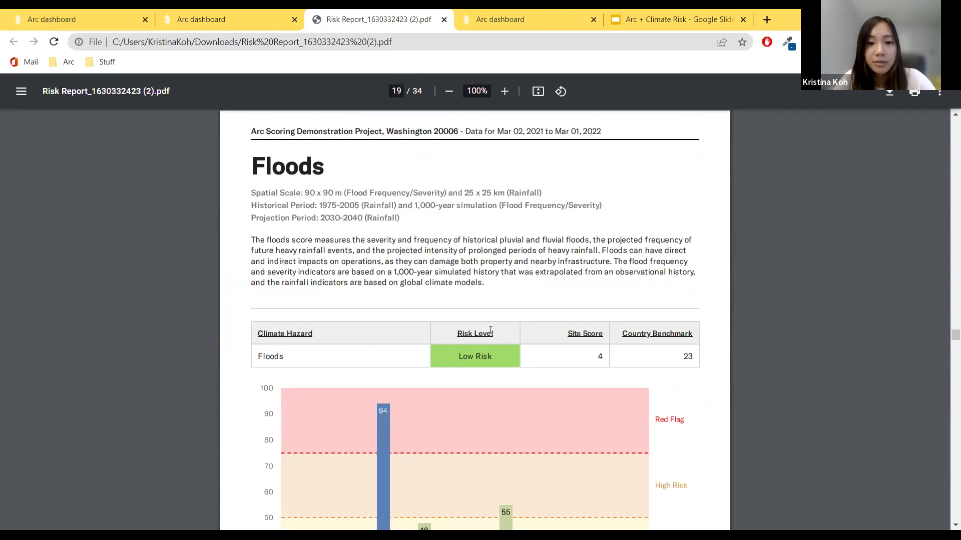
{"action": "scroll", "coordinate": [490, 329], "scroll_direction": "down", "scroll_amount": 3}
{"action": "scroll", "coordinate": [621, 310], "scroll_direction": "down", "scroll_amount": 12}
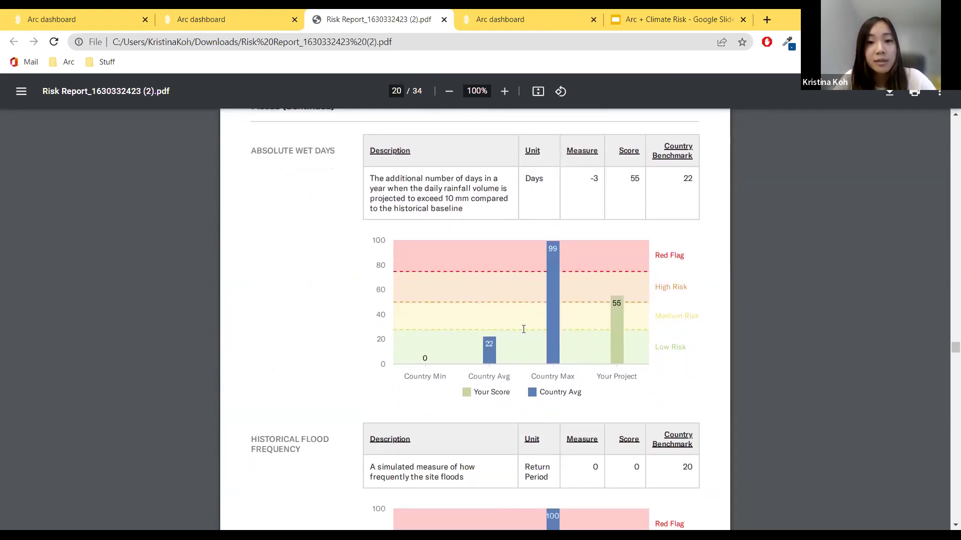
{"action": "scroll", "coordinate": [306, 342], "scroll_direction": "down", "scroll_amount": 1}
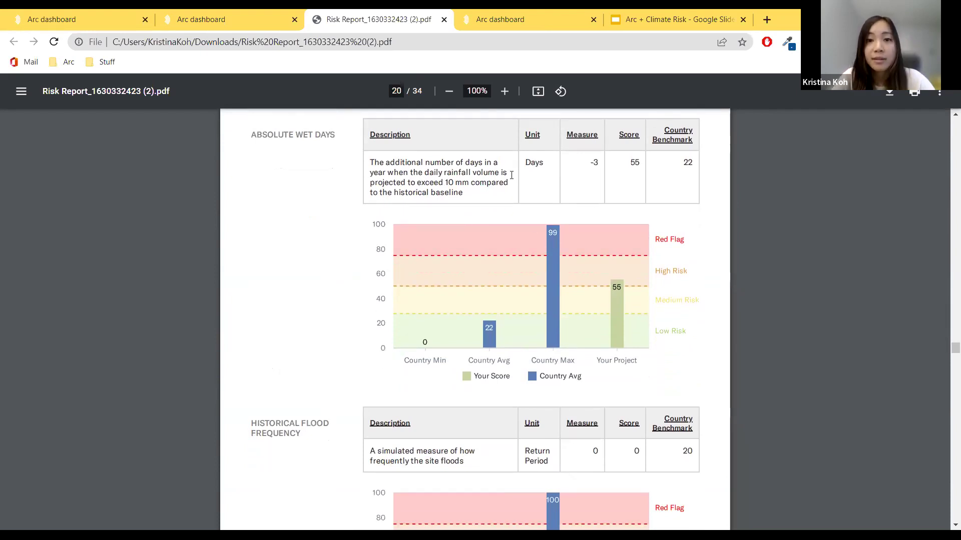
{"action": "scroll", "coordinate": [440, 234], "scroll_direction": "up", "scroll_amount": 1}
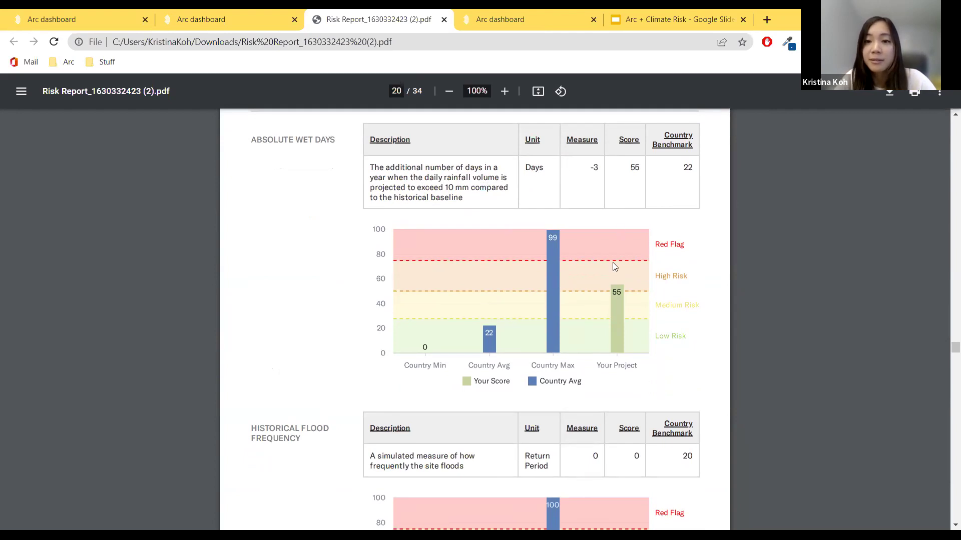
{"action": "scroll", "coordinate": [614, 266], "scroll_direction": "down", "scroll_amount": 1}
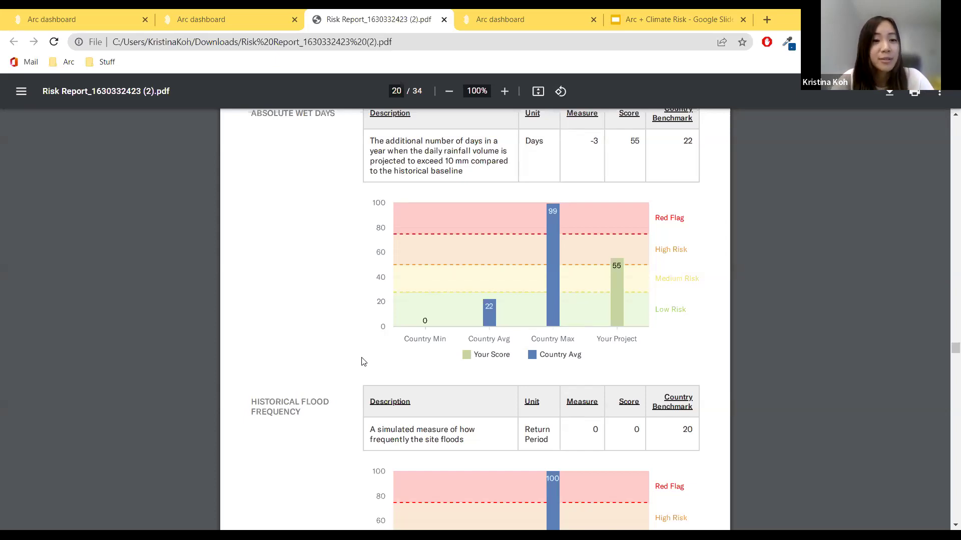
Step: Switch to the Arc physical risk report workbook in Excel and view the top of the Scores and Metrics sheet
{"action": "key", "text": "alt+Tab"}
{"action": "left_click", "coordinate": [535, 319]}
{"action": "scroll", "coordinate": [534, 318], "scroll_direction": "up", "scroll_amount": 3}
{"action": "scroll", "coordinate": [534, 319], "scroll_direction": "down", "scroll_amount": 1}
{"action": "scroll", "coordinate": [534, 319], "scroll_direction": "up", "scroll_amount": 3}
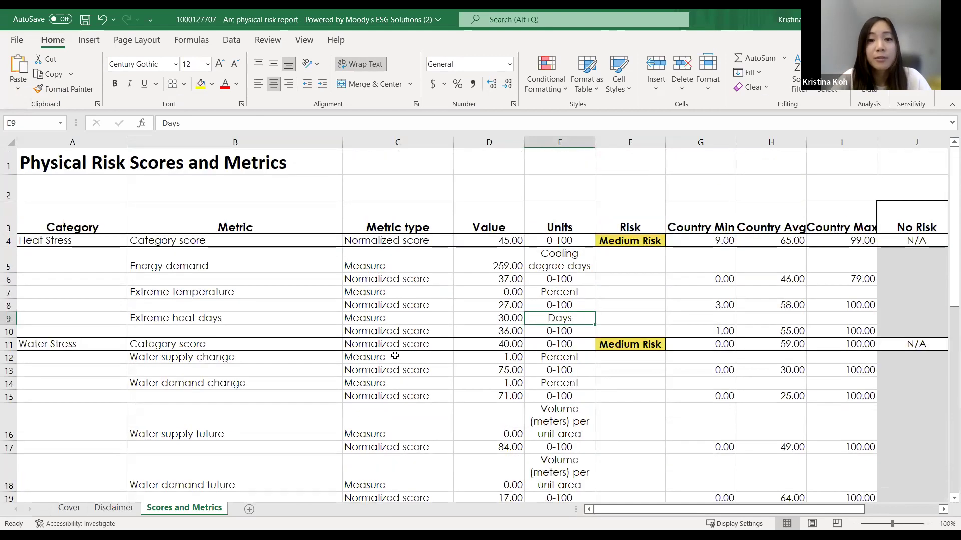
Step: Examine the Heat Stress metrics on the Scores and Metrics sheet, comparing measures, normalized scores and category risk, and look over the Water Stress rows
{"action": "left_click", "coordinate": [366, 293]}
{"action": "left_click", "coordinate": [476, 291]}
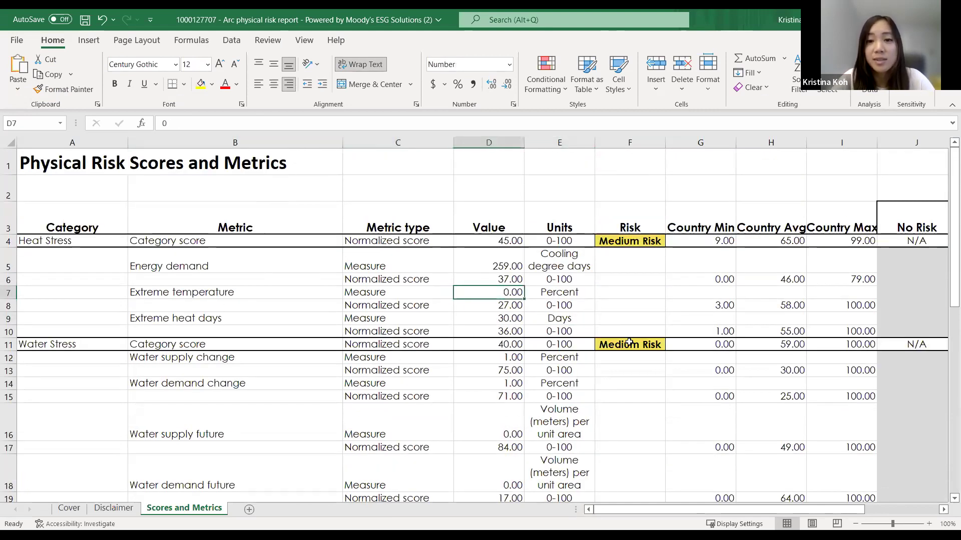
{"action": "scroll", "coordinate": [630, 343], "scroll_direction": "down", "scroll_amount": 2}
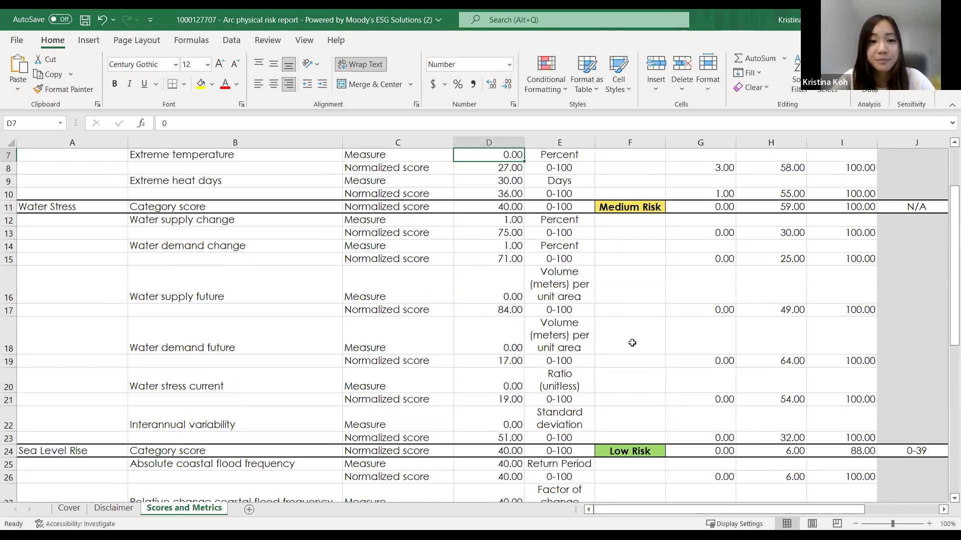
{"action": "scroll", "coordinate": [632, 343], "scroll_direction": "up", "scroll_amount": 2}
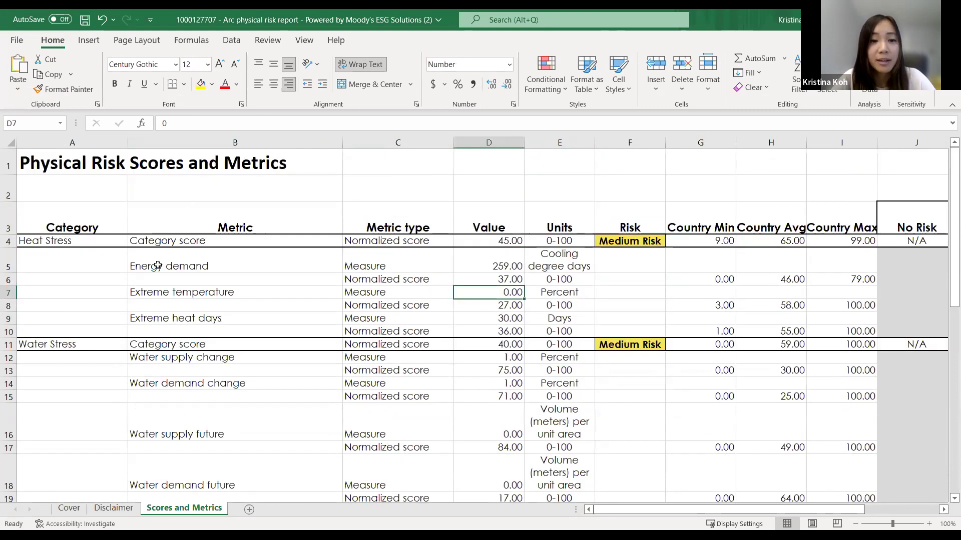
{"action": "left_click_drag", "start_coordinate": [228, 265], "coordinate": [270, 325]}
{"action": "left_click", "coordinate": [441, 267]}
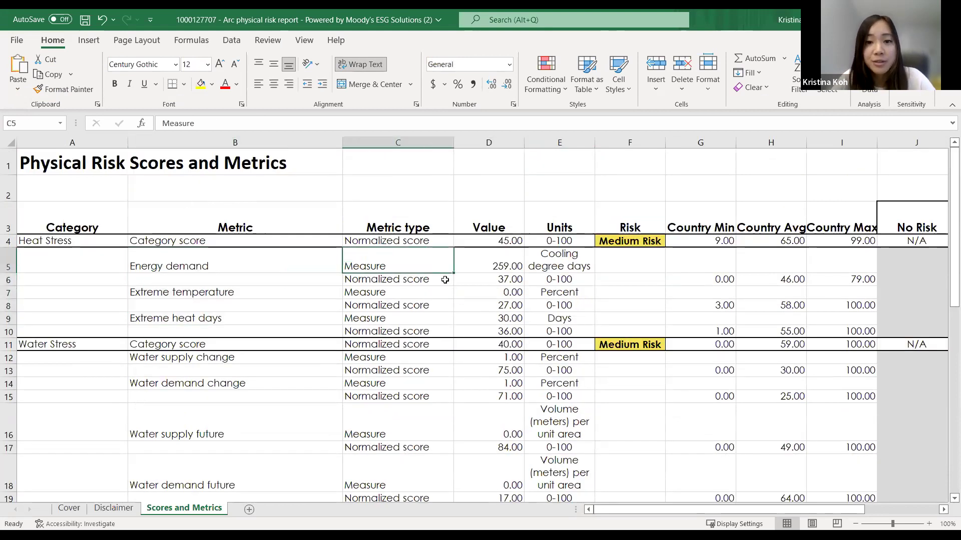
{"action": "left_click", "coordinate": [444, 280]}
{"action": "left_click", "coordinate": [646, 241]}
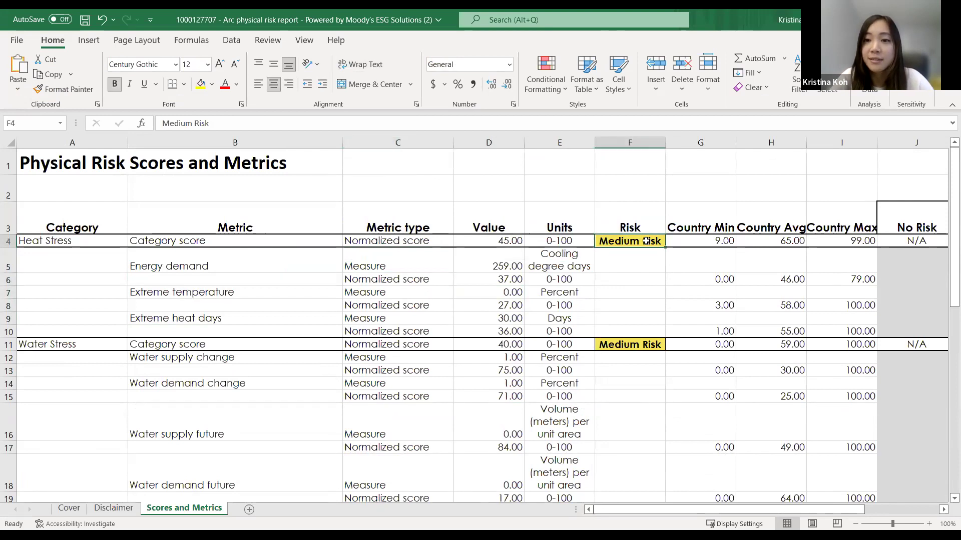
Step: View the country minimum, average and maximum columns and the threshold ranges from No Risk to Red Flag
{"action": "scroll", "coordinate": [748, 295], "scroll_direction": "right", "scroll_amount": 3}
{"action": "scroll", "coordinate": [748, 295], "scroll_direction": "left", "scroll_amount": 3}
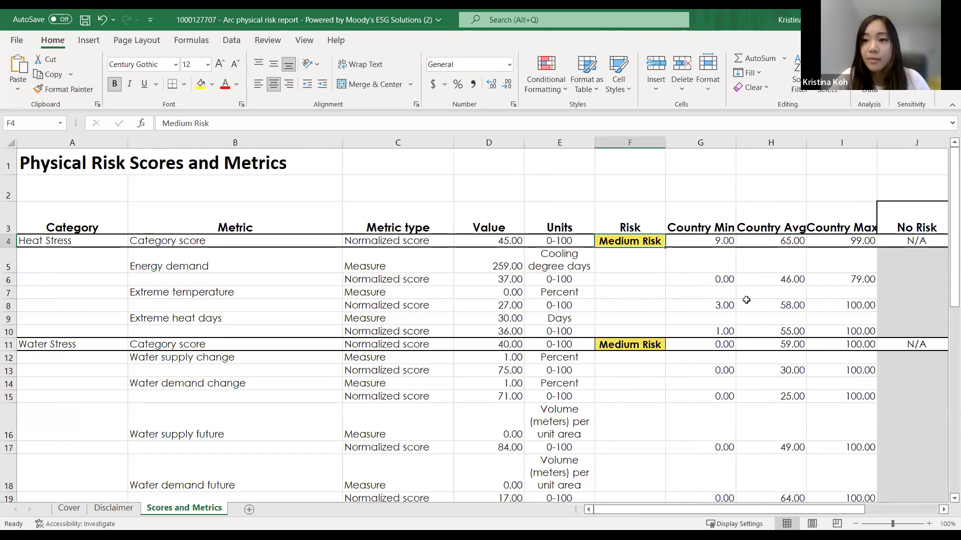
{"action": "scroll", "coordinate": [746, 300], "scroll_direction": "right", "scroll_amount": 3}
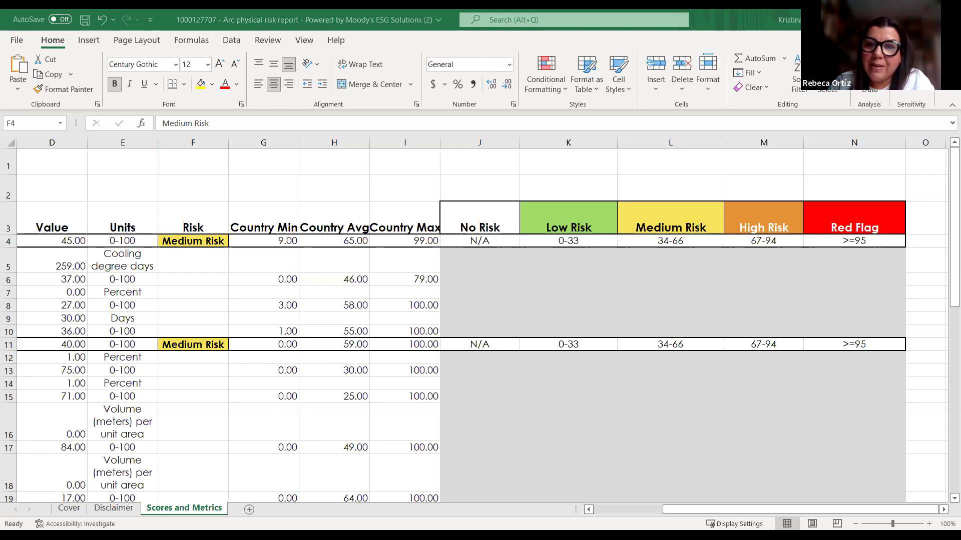
{"action": "key", "text": "alt+Tab"}
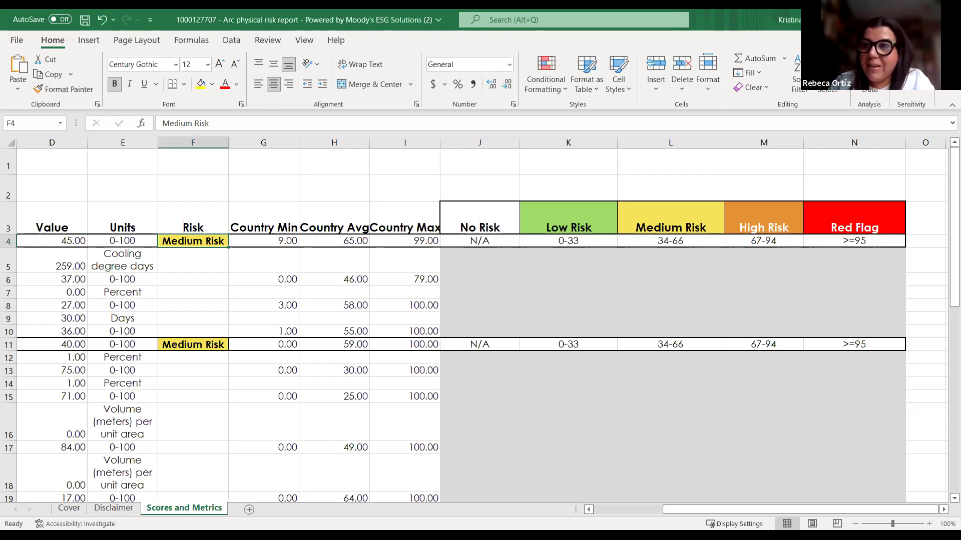
{"action": "key", "text": "alt+Tab"}
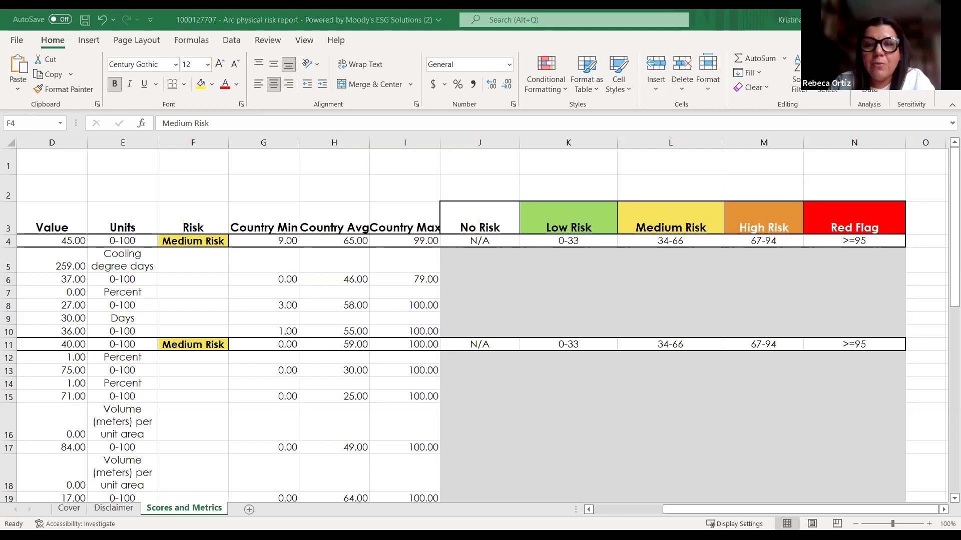
{"action": "key", "text": "alt+Tab"}
{"action": "left_click", "coordinate": [322, 447]}
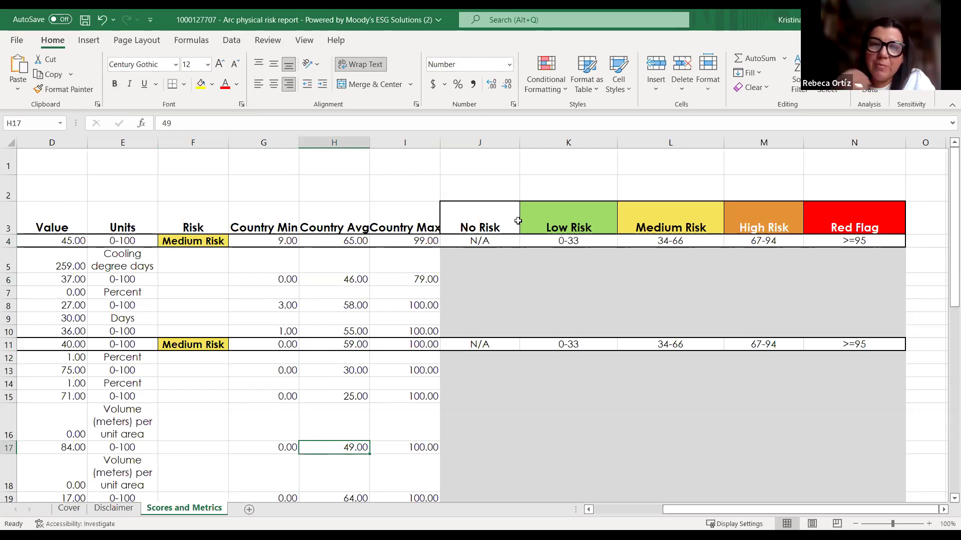
Step: Switch to the PDF risk report in Chrome and return to its cover page
{"action": "key", "text": "alt+Tab"}
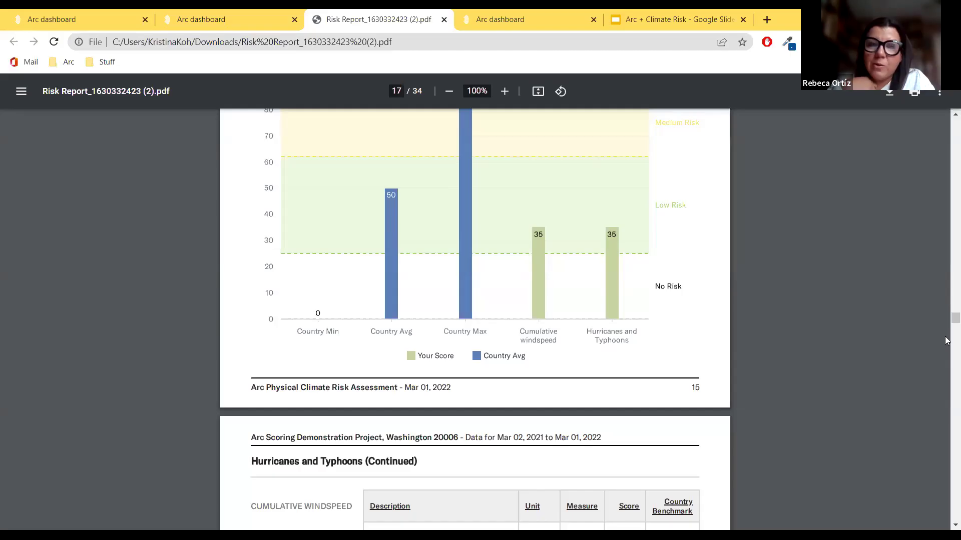
{"action": "key", "text": "alt+Tab"}
{"action": "left_click_drag", "start_coordinate": [946, 318], "coordinate": [948, 118]}
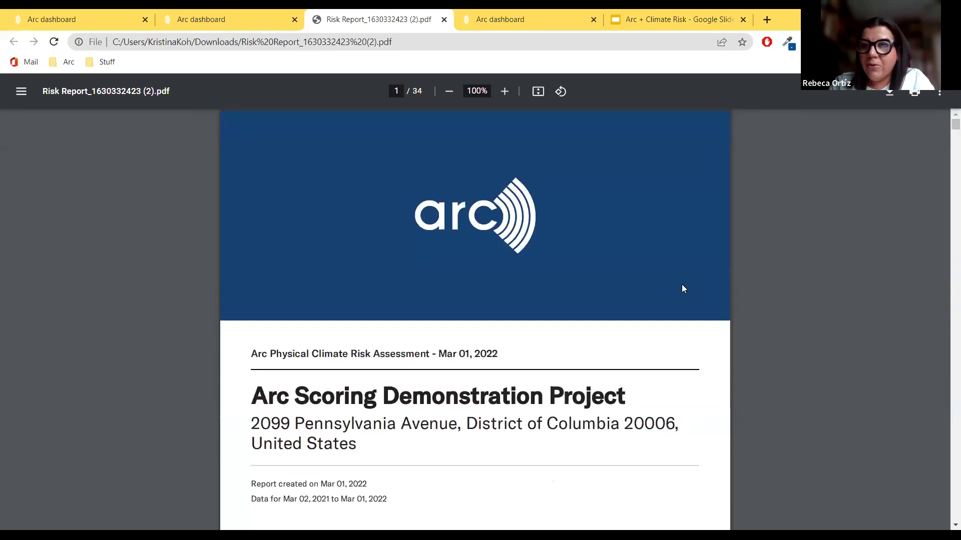
Step: Share the Arc + Climate Risk presentation in Google Slides with anyone with the link and copy its link
{"action": "left_click", "coordinate": [682, 19]}
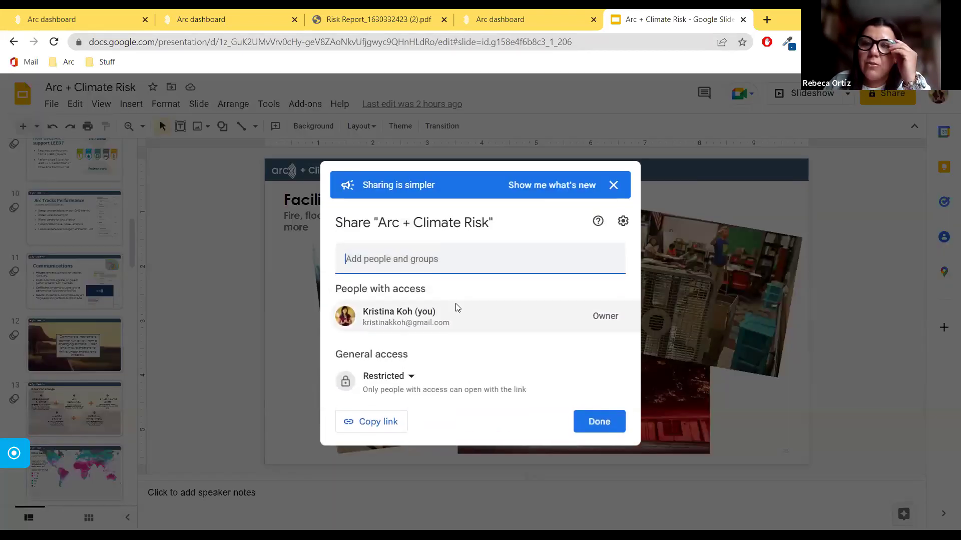
{"action": "left_click", "coordinate": [400, 377]}
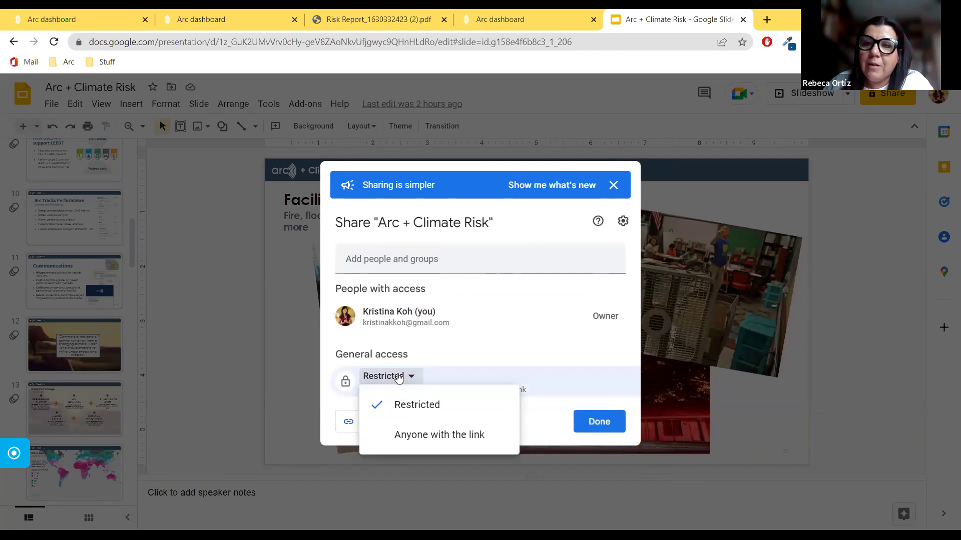
{"action": "left_click", "coordinate": [395, 433]}
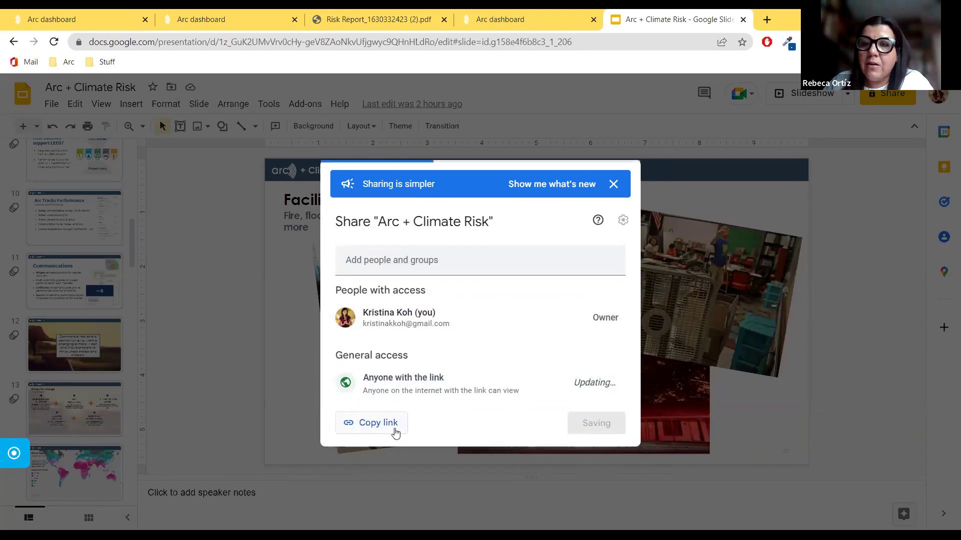
{"action": "left_click", "coordinate": [389, 423]}
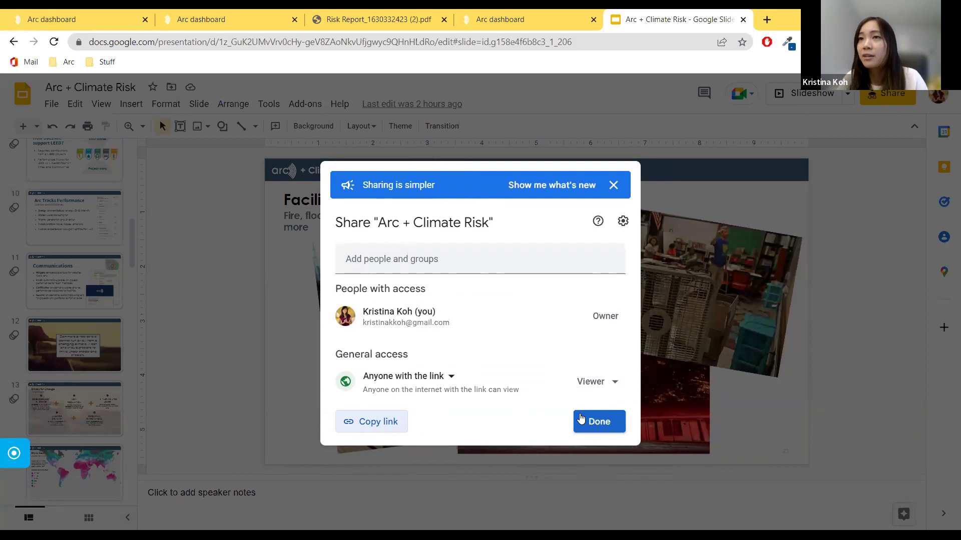
{"action": "left_click", "coordinate": [586, 422]}
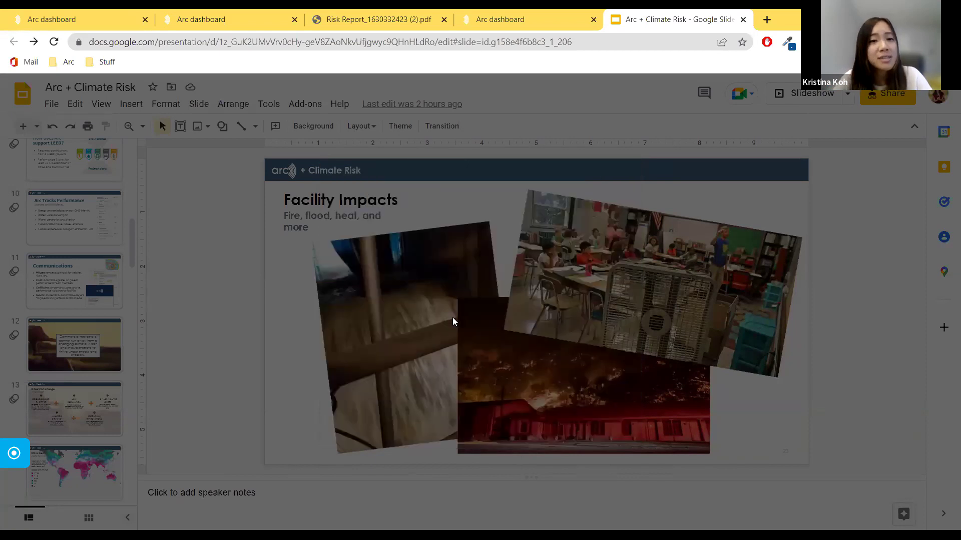